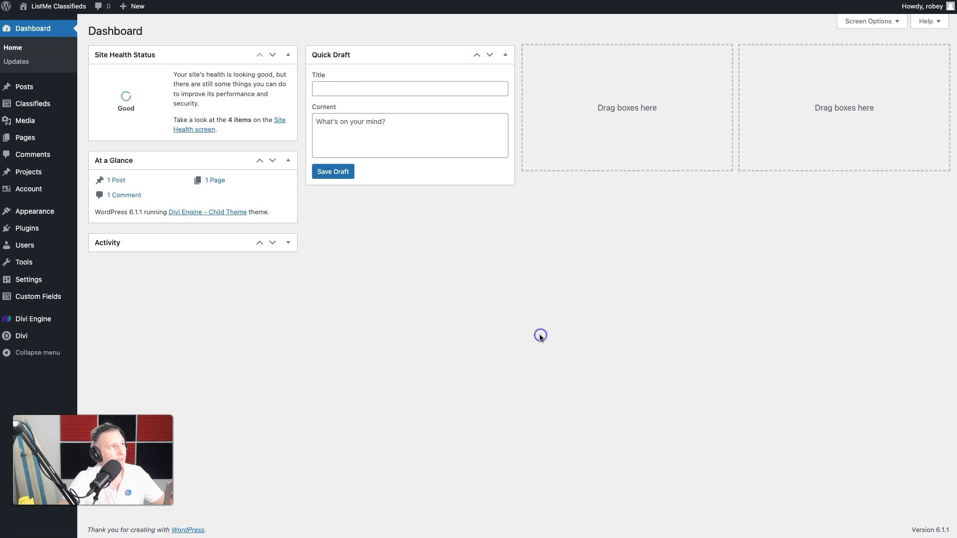
Review the Machine Account main settings (slug 'account'), then switch to the Cool House listing tab
mouse_move(27, 191)
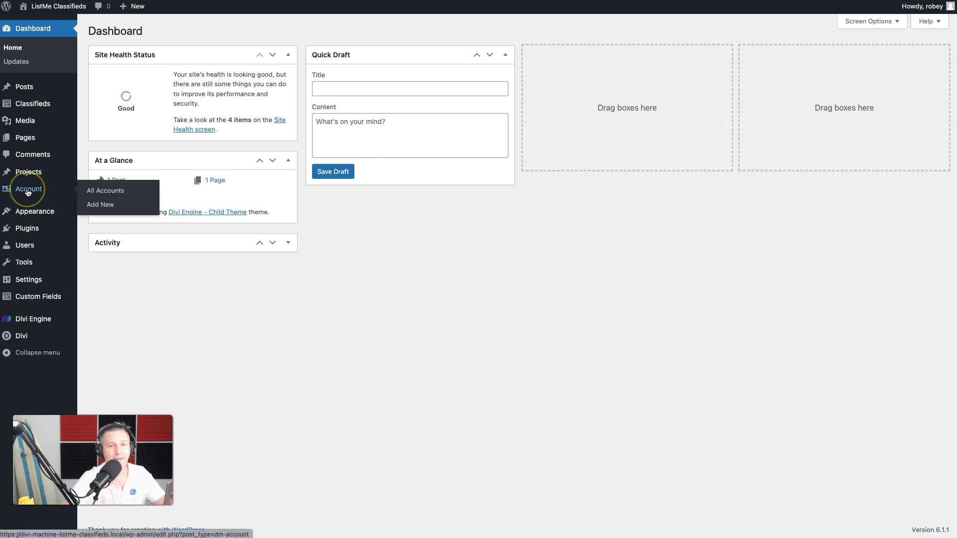
click(30, 189)
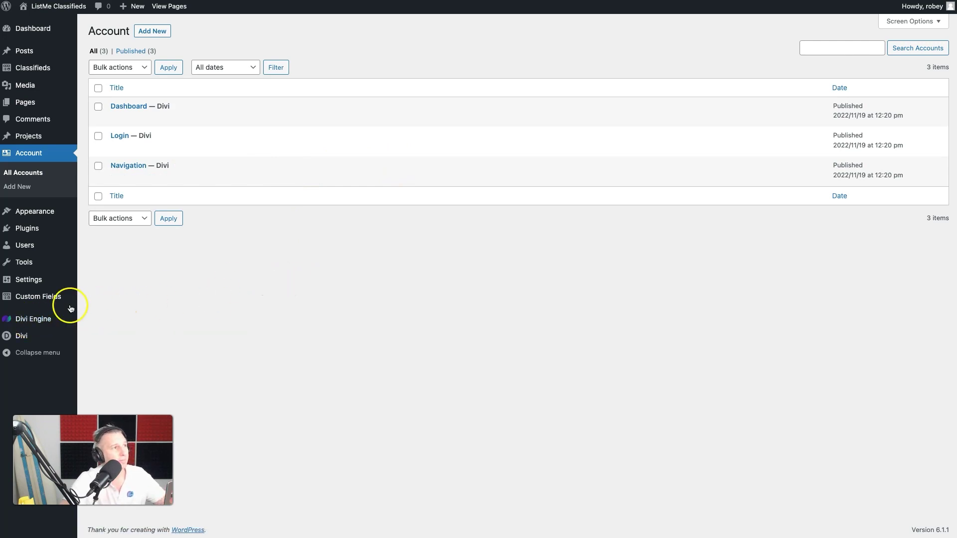
mouse_move(33, 319)
click(106, 360)
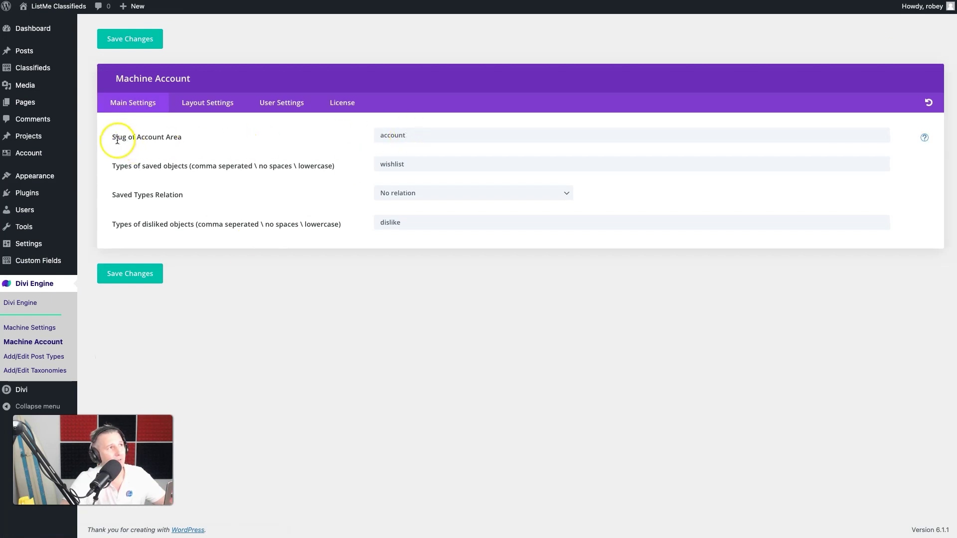
click(434, 138)
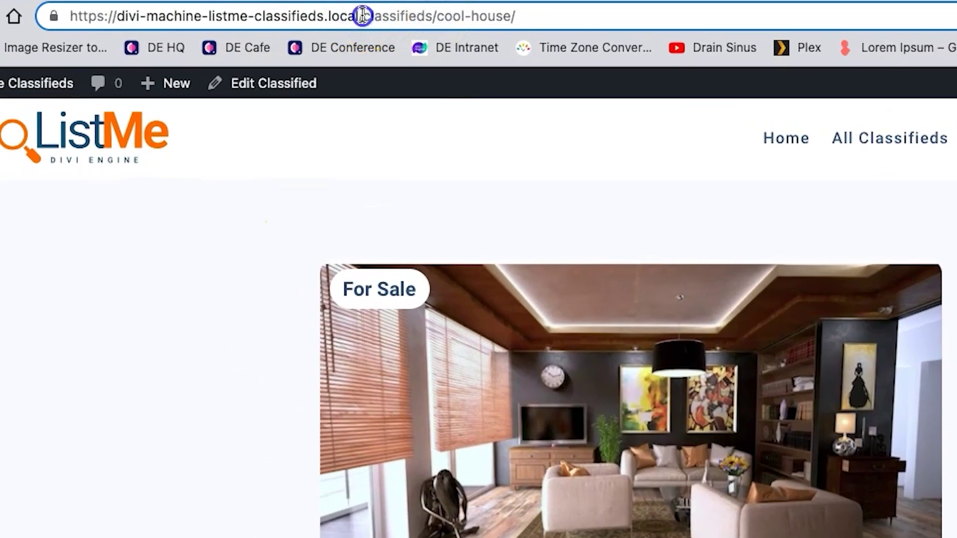
Load the site's /account page by replacing the URL path with 'account'
drag(334, 16, 509, 5)
text(account)
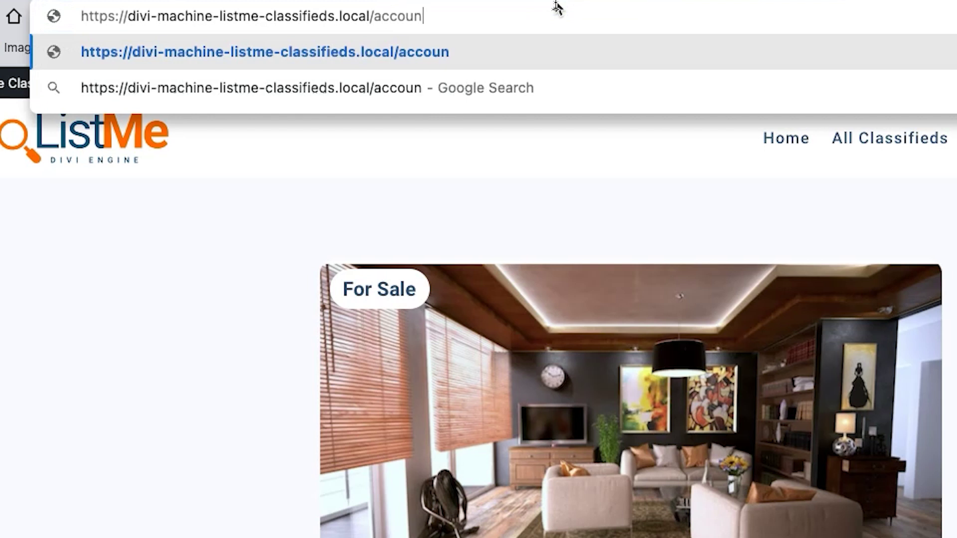
key(Return)
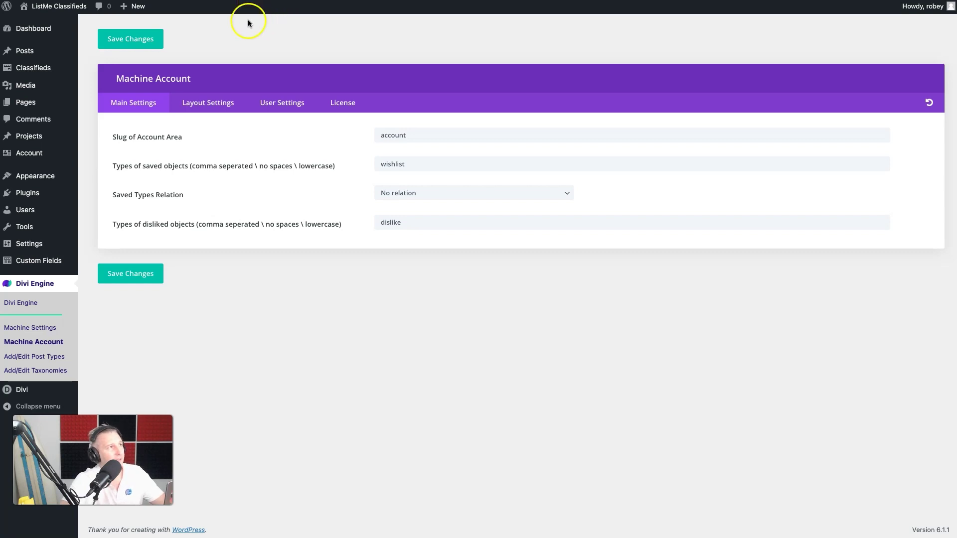
Open the Login account layout to inspect its two form modules
mouse_move(32, 66)
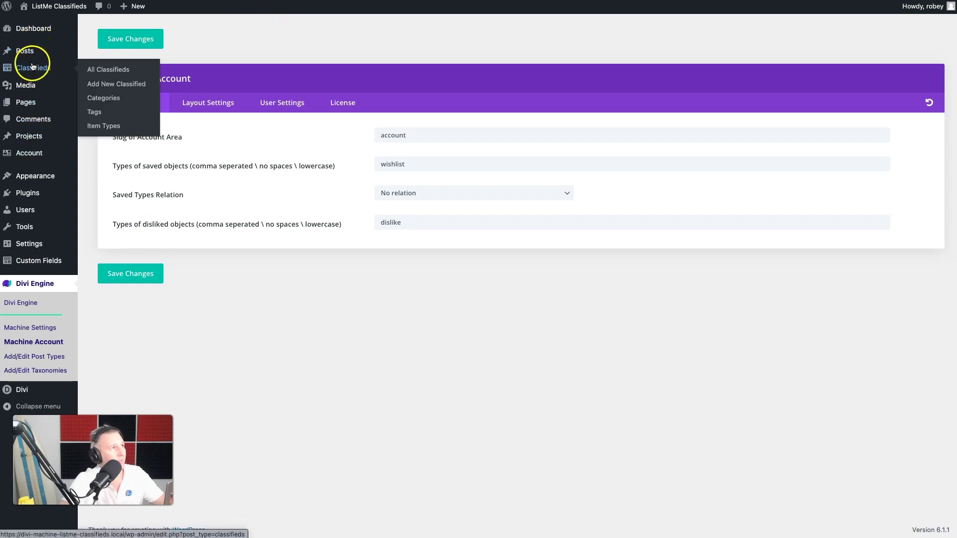
click(33, 156)
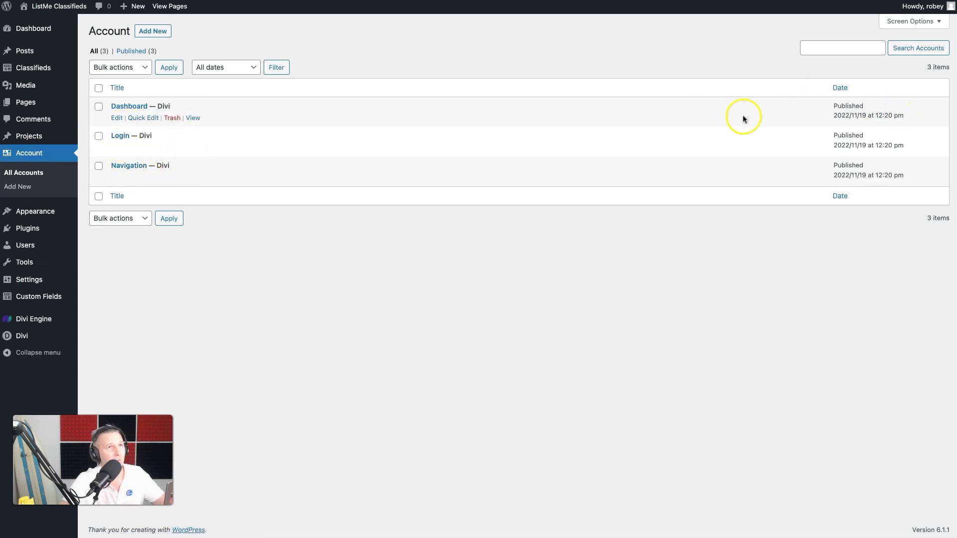
click(116, 147)
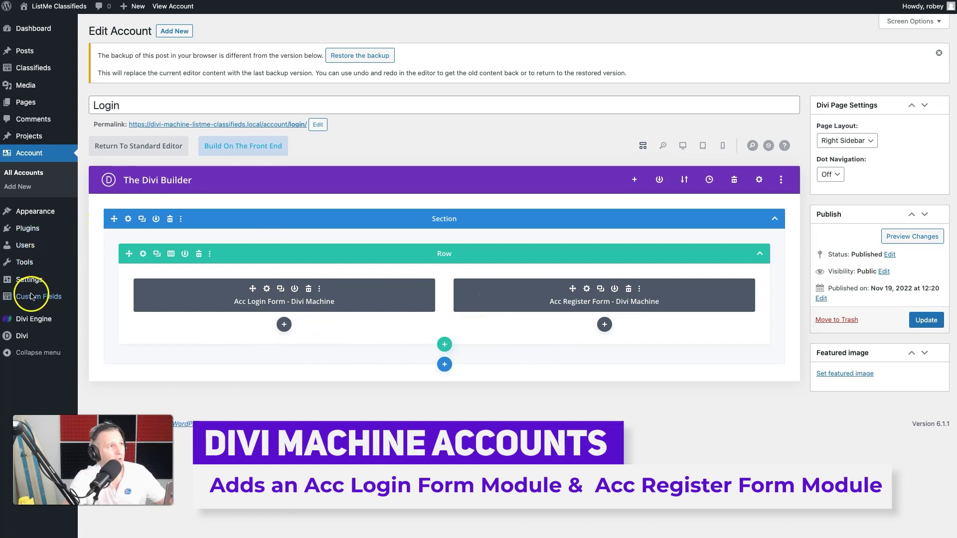
Show the Machine Account Layout Settings mapping the Navigation, Dashboard and Login layouts
mouse_move(31, 283)
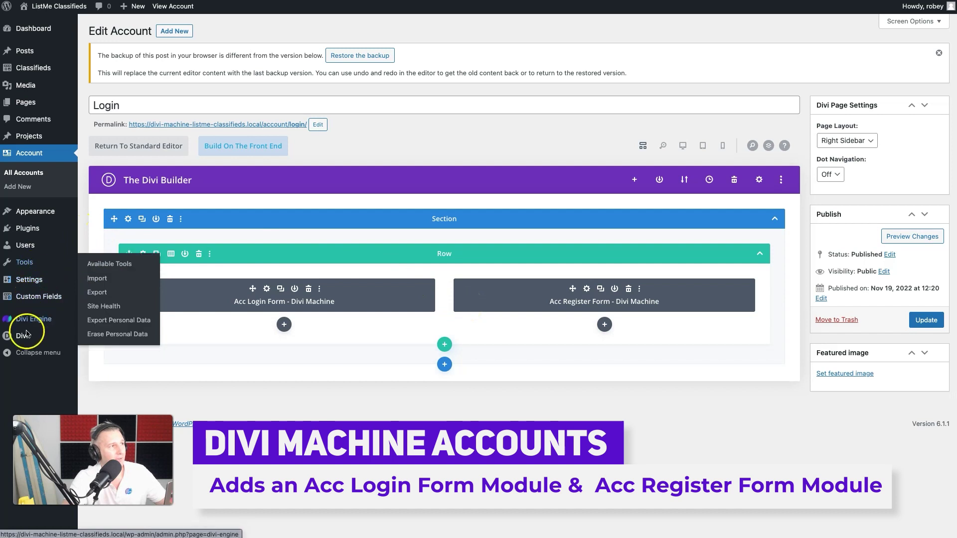
mouse_move(24, 325)
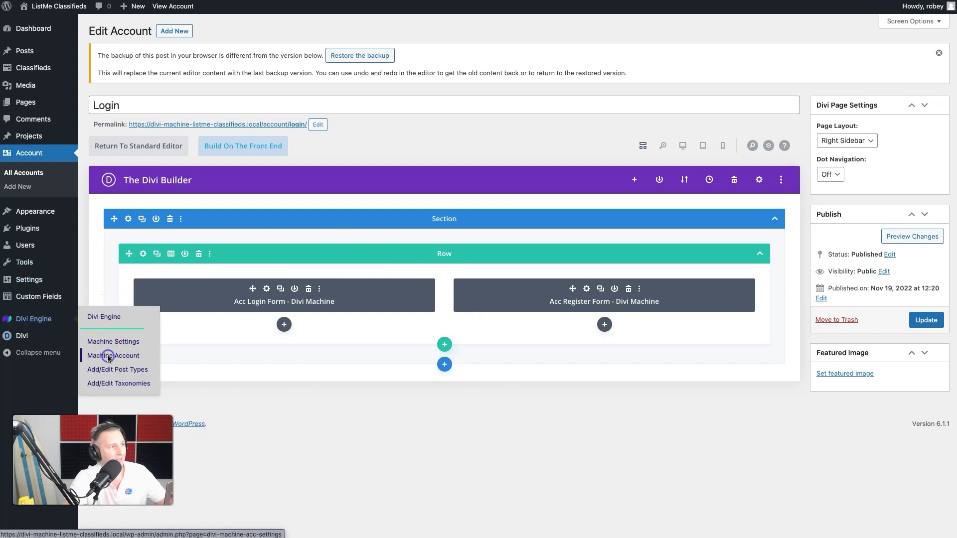
click(107, 355)
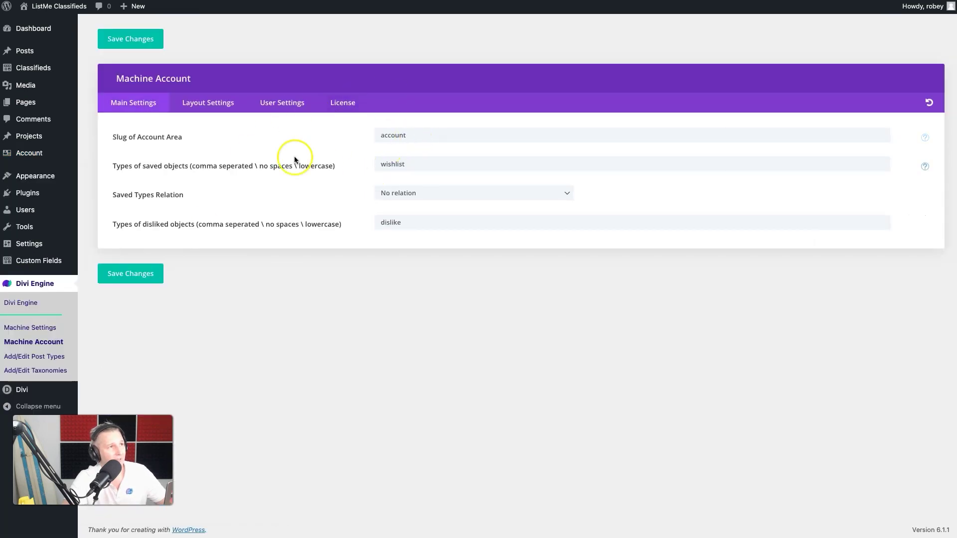
click(211, 109)
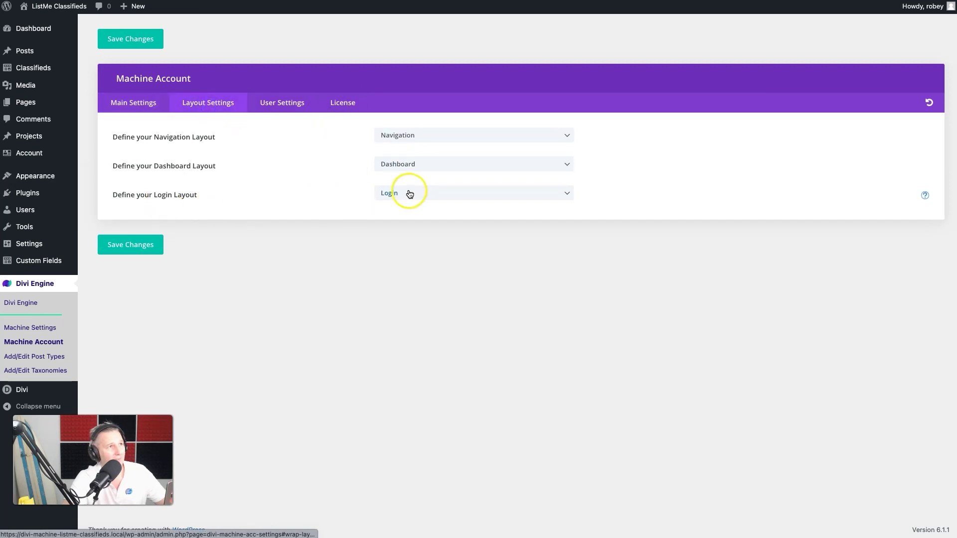
In the logged-out window, go full screen and load the site's /login page
key(super+Tab)
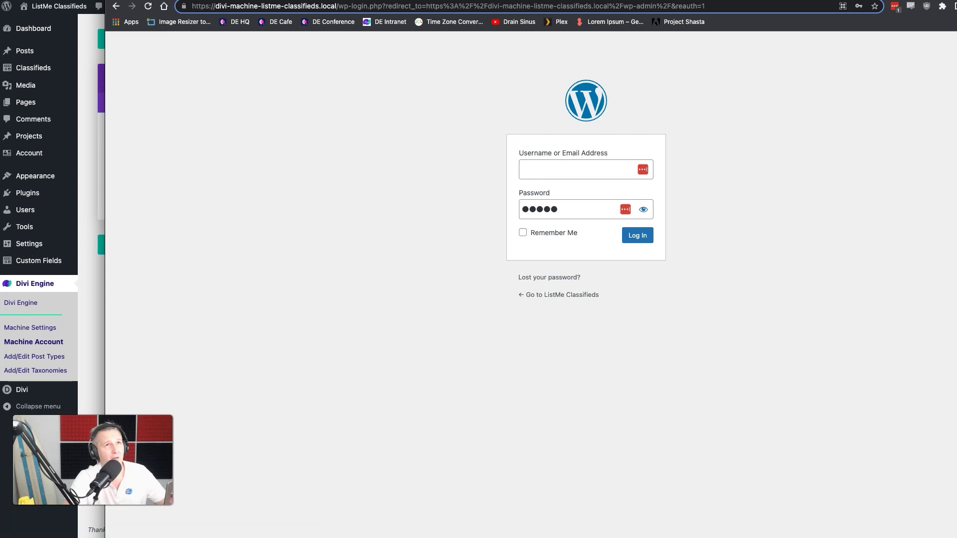
key(ctrl+super+f)
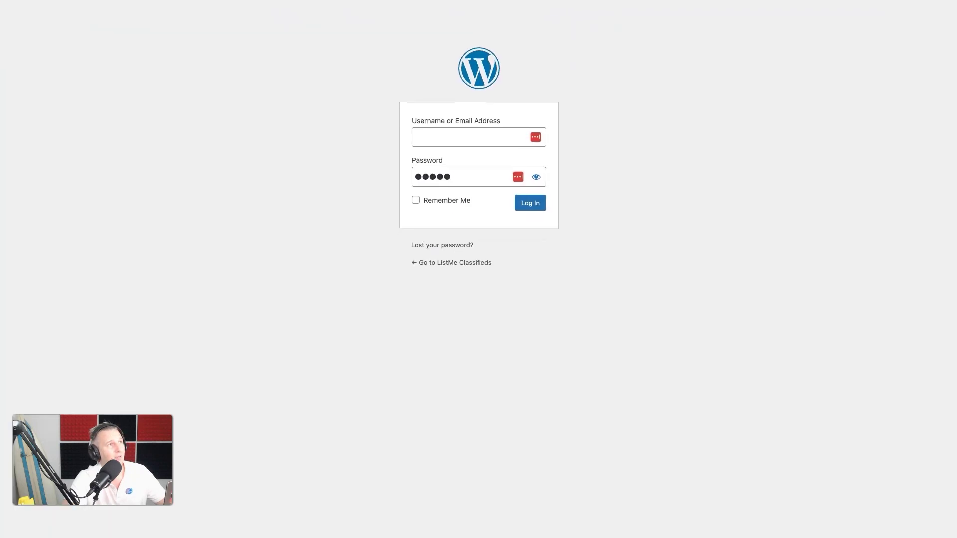
mouse_move(279, 2)
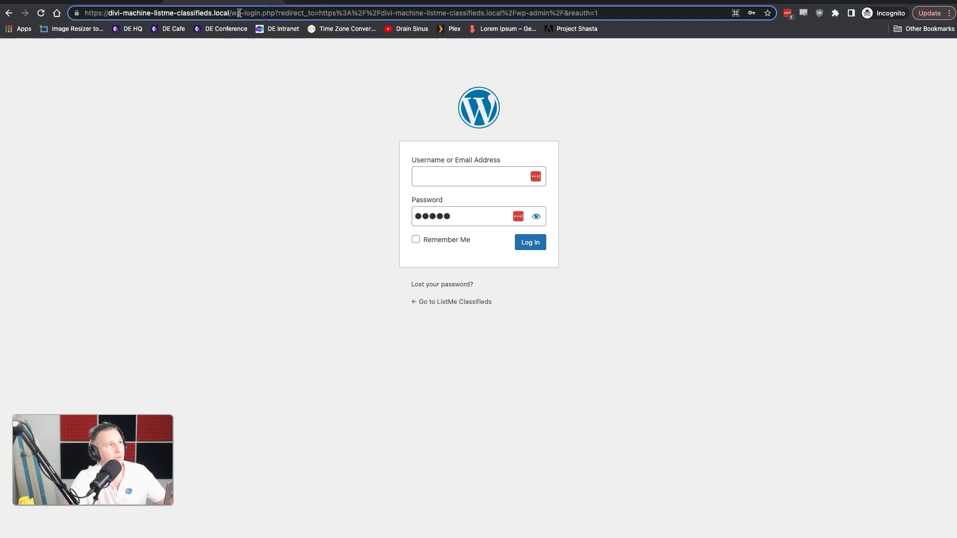
drag(239, 13, 284, 54)
text(login)
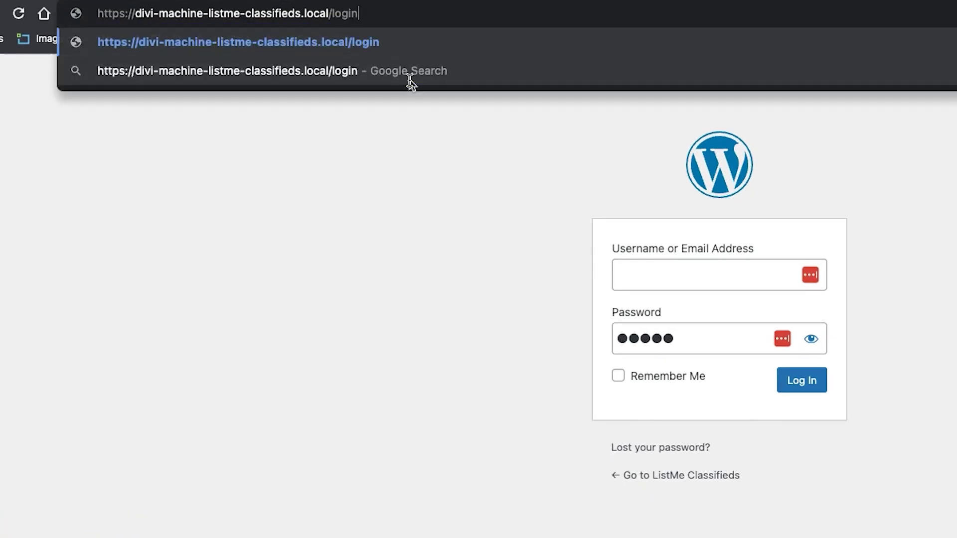
key(Return)
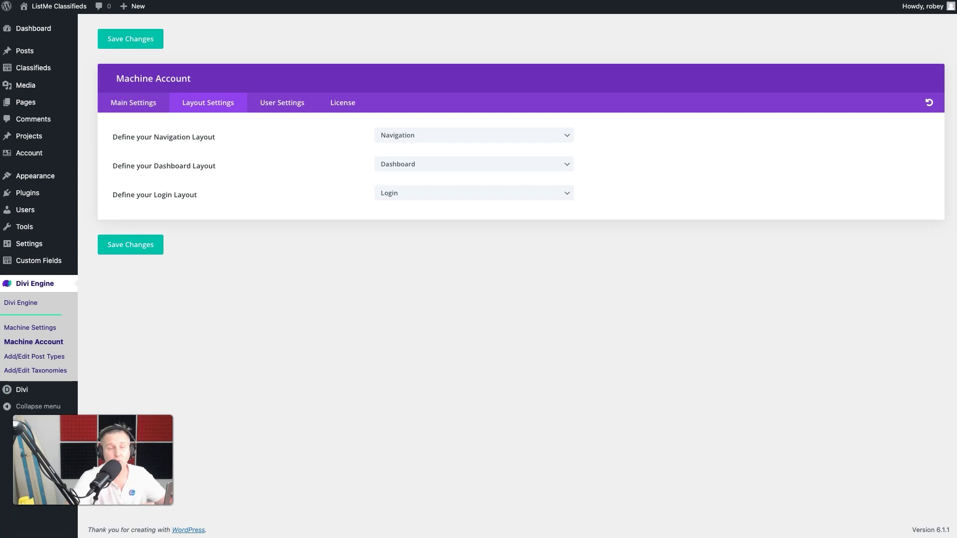
Open the Login layout in the Divi Builder and switch to desktop preview
click(155, 106)
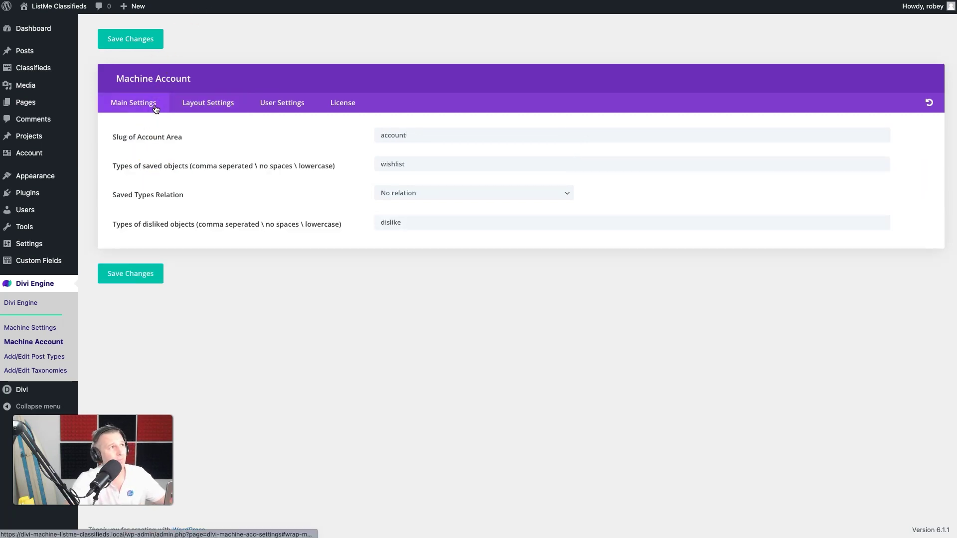
click(31, 155)
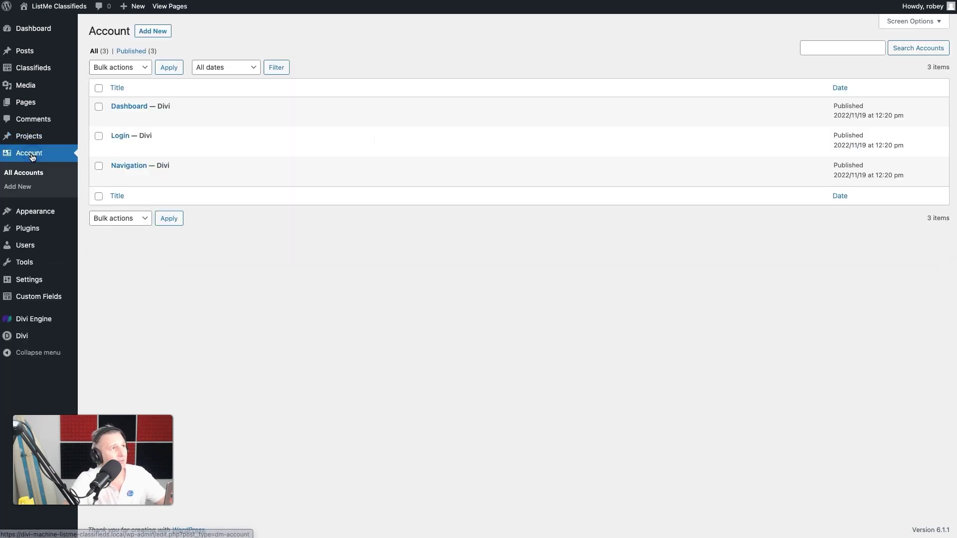
click(116, 148)
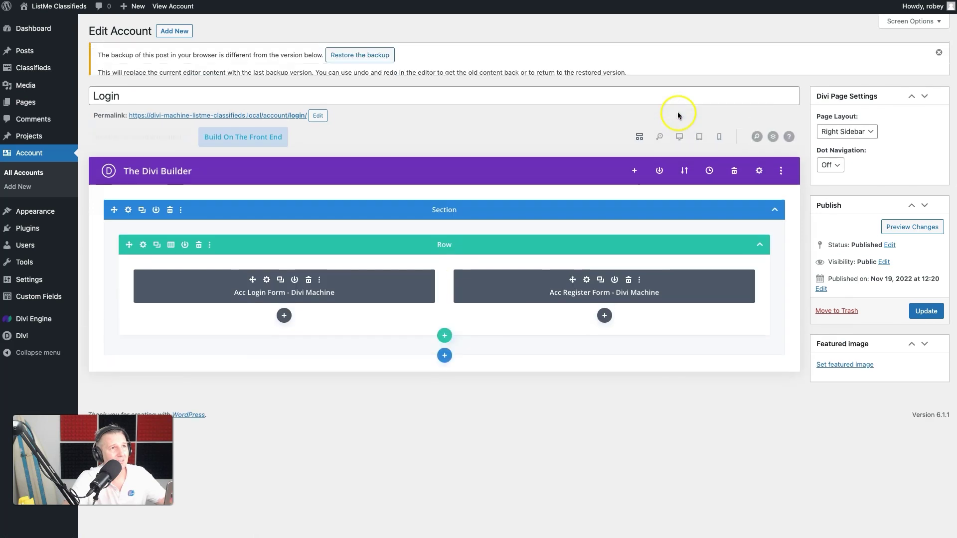
click(679, 143)
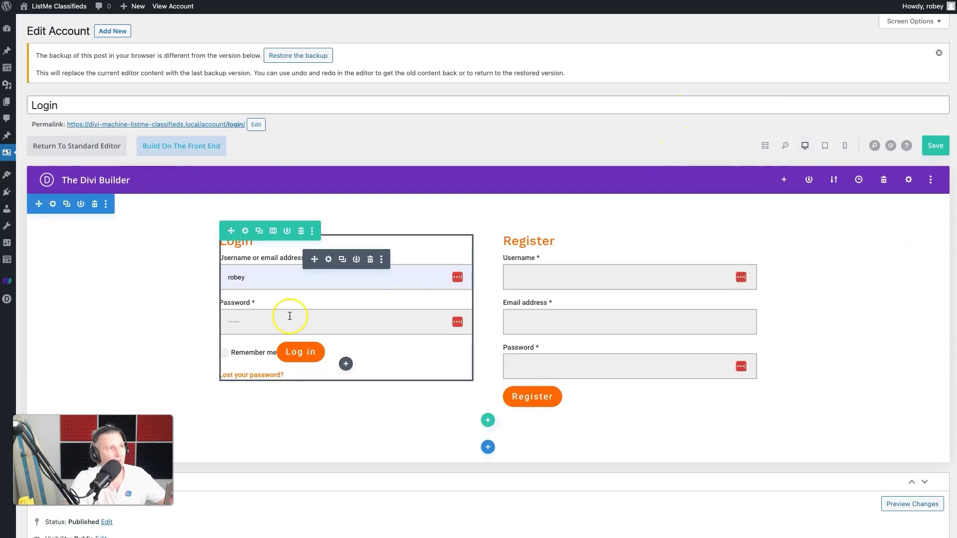
Check the section's background settings and close Section Settings
click(53, 202)
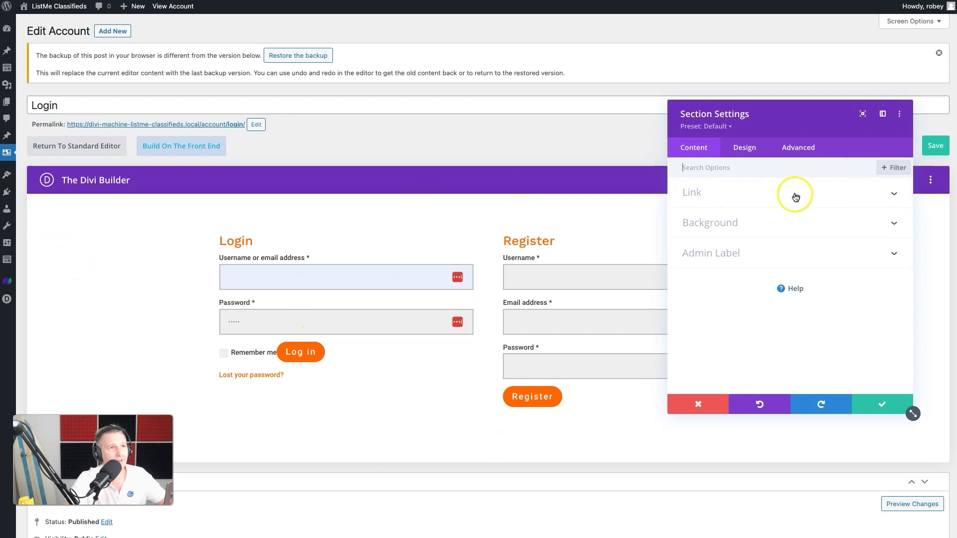
click(753, 224)
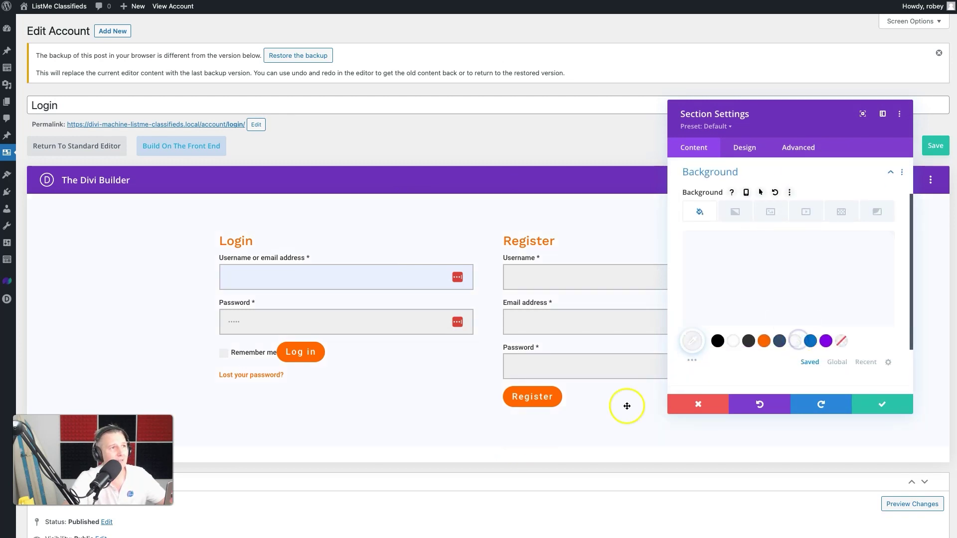
click(881, 404)
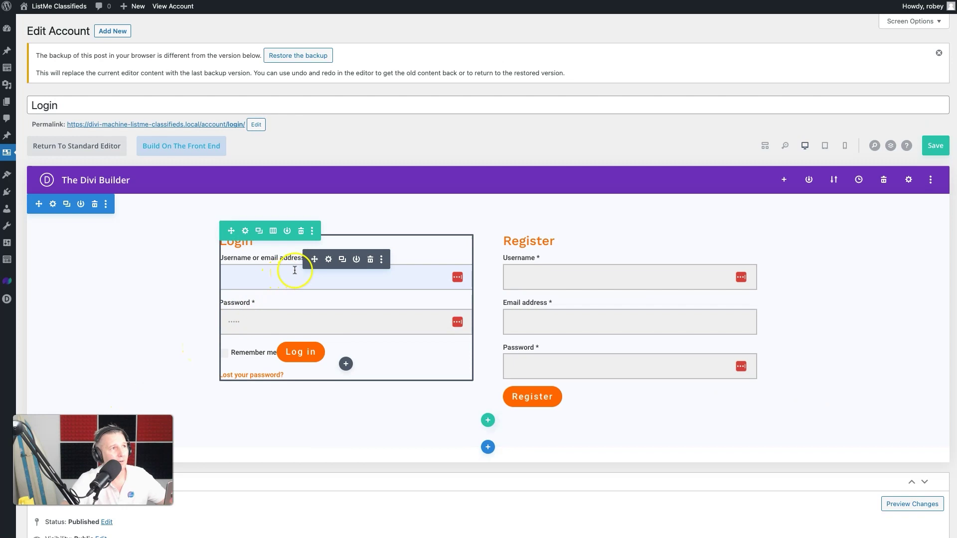
Open the Login form module and try the Remember Me and Lost Password toggles
click(328, 259)
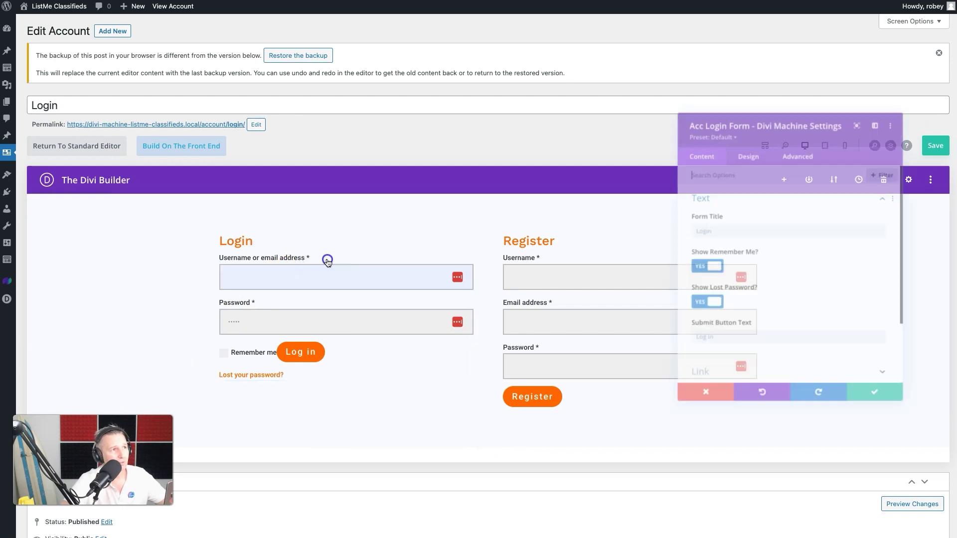
click(715, 224)
text(Log into my account...)
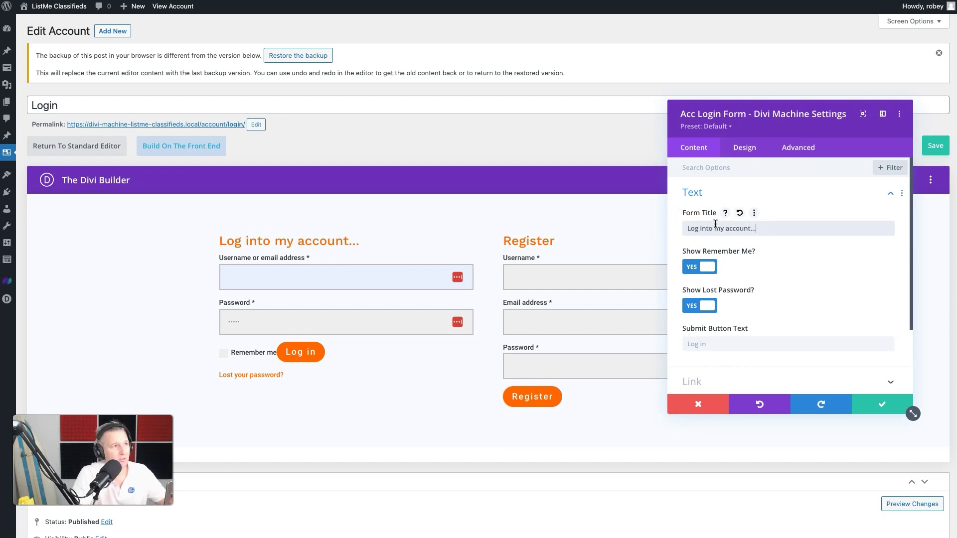
click(708, 268)
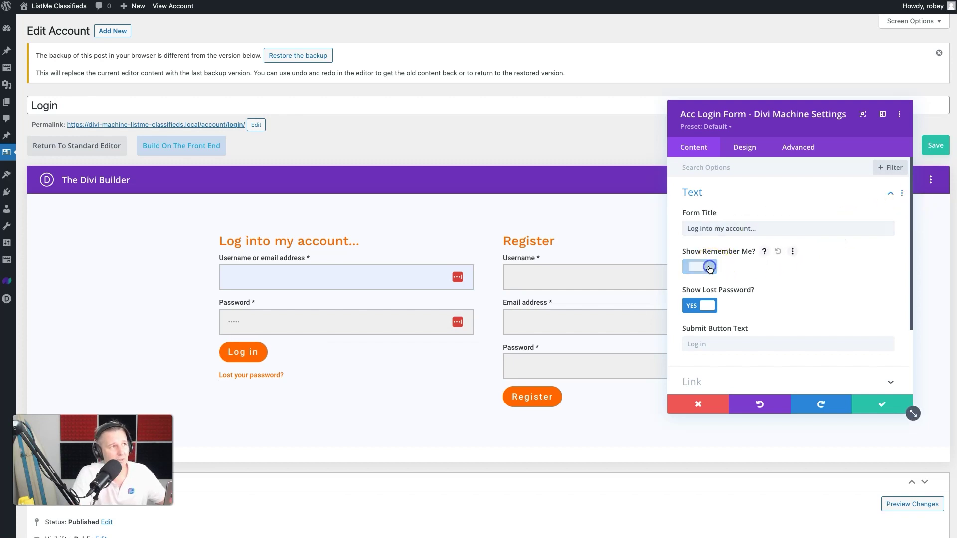
click(697, 306)
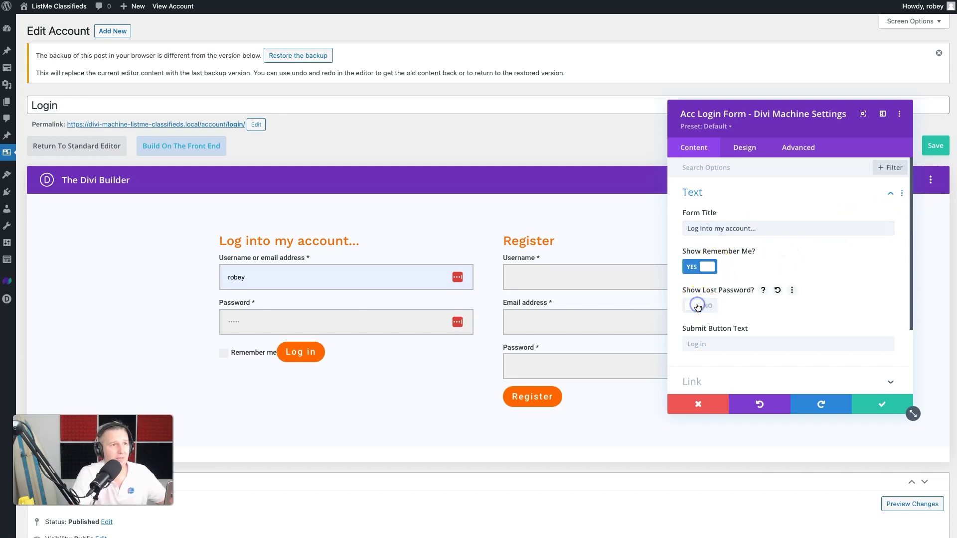
click(697, 306)
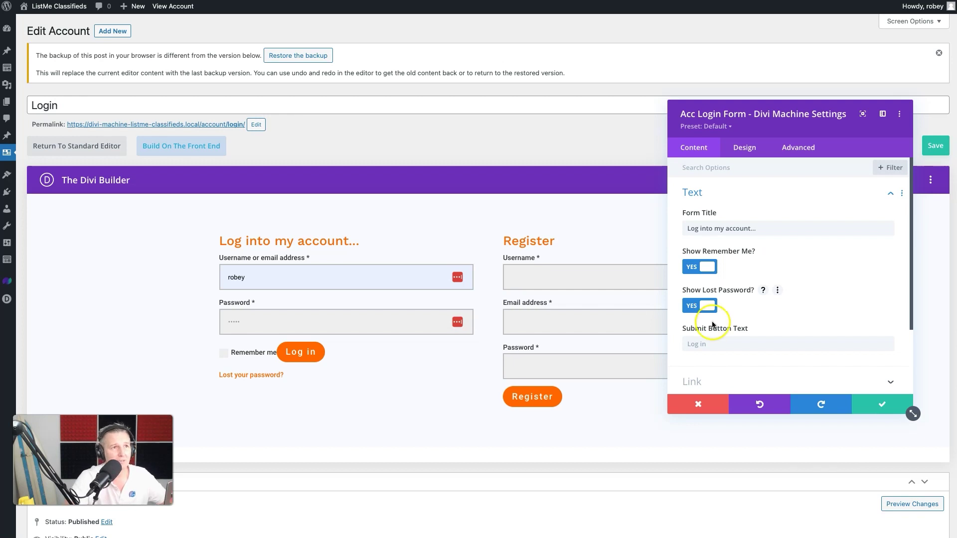
Set the submit button text to 'Let's go'
click(708, 345)
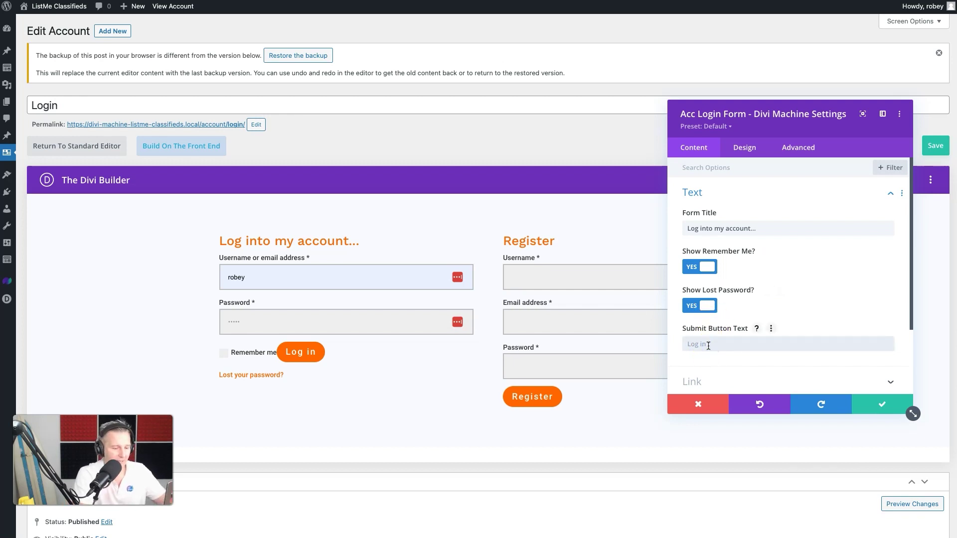
text(Let's goooo)
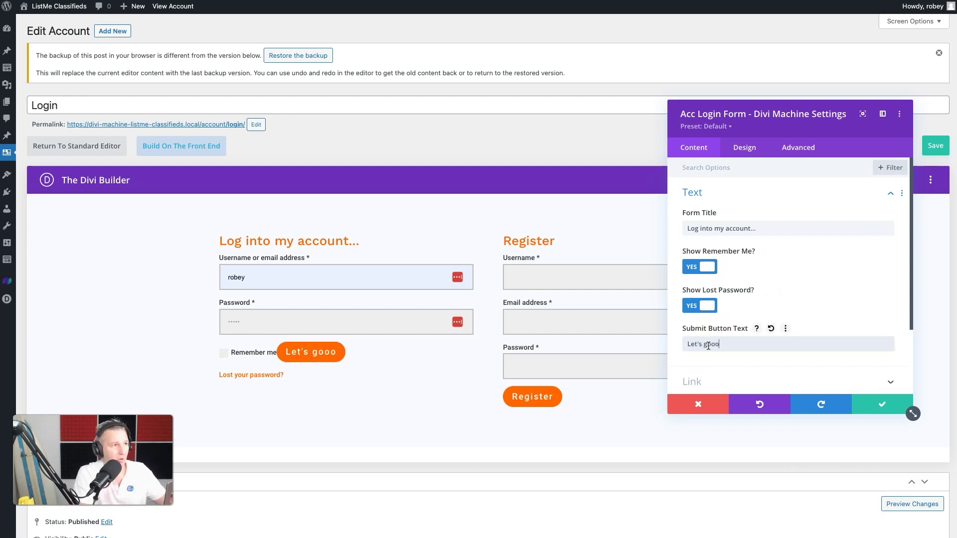
key(BackSpace)
key(BackSpace)
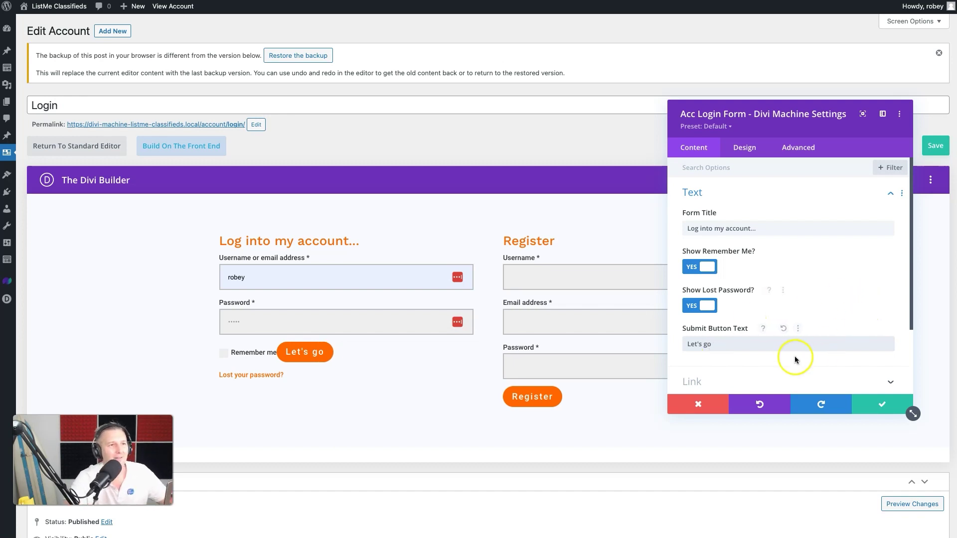
Give the login form a white background
scroll(794, 357, down, 3)
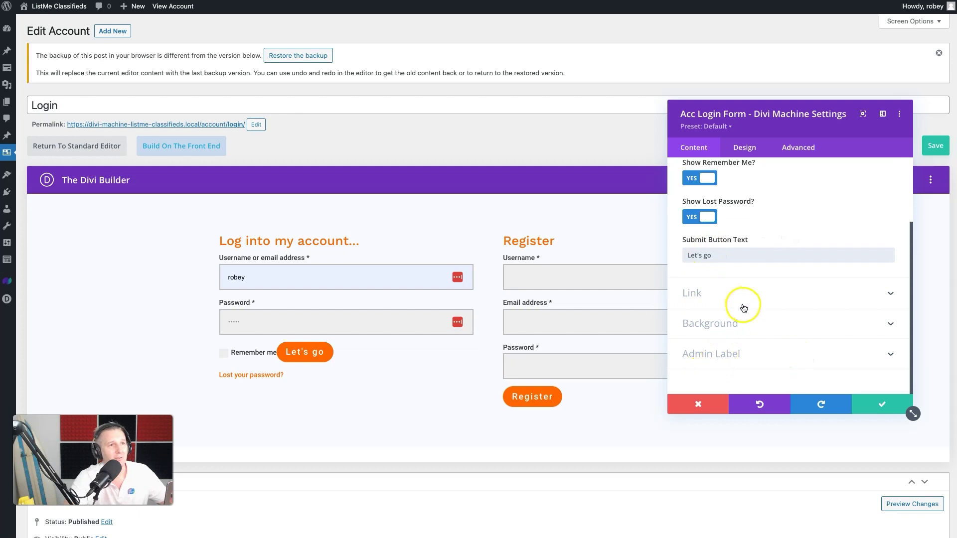
click(727, 324)
click(799, 342)
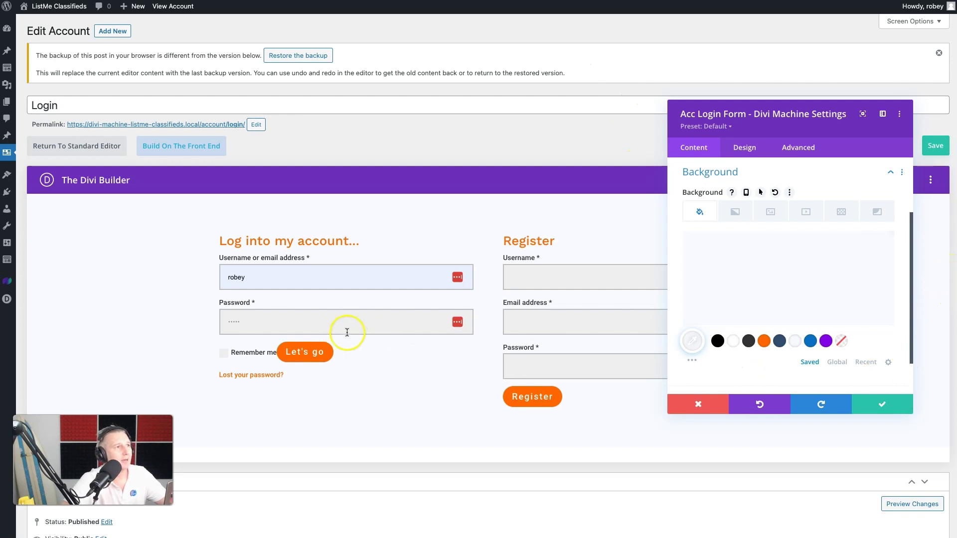
click(733, 342)
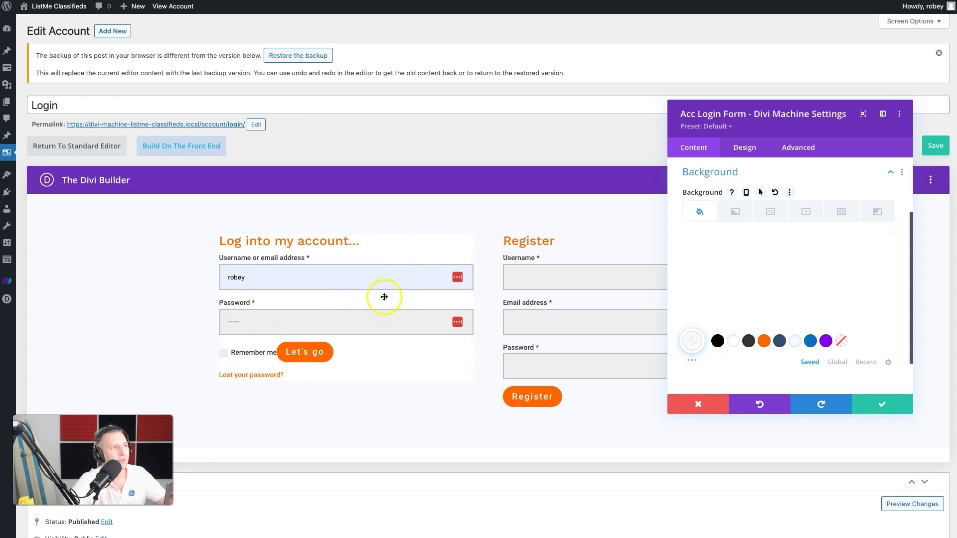
Set the login form's padding to 40px on all sides
click(744, 148)
scroll(722, 339, down, 3)
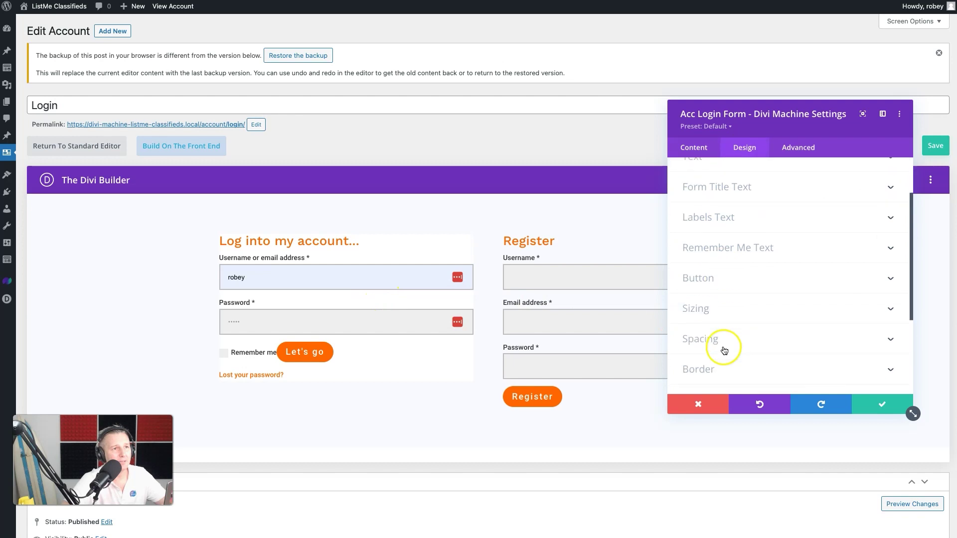
click(705, 251)
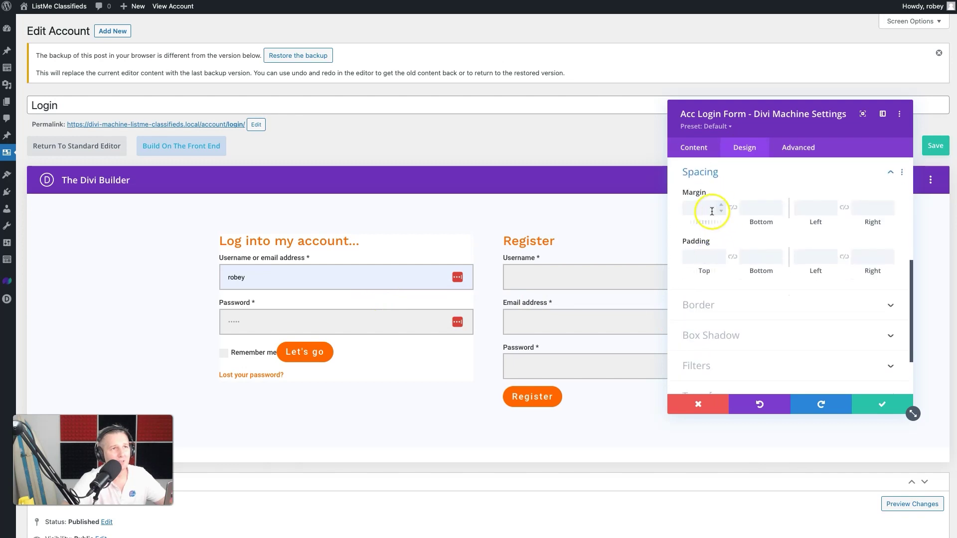
click(696, 253)
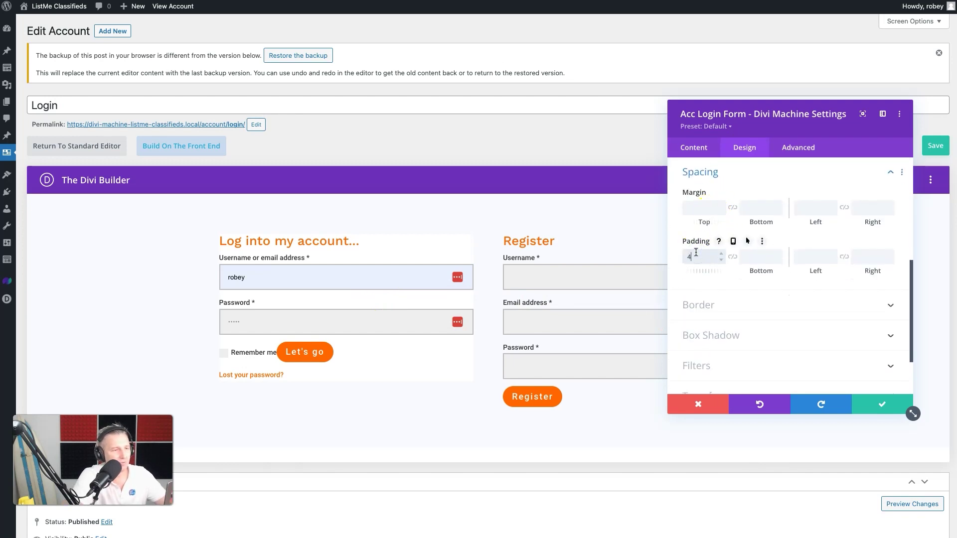
text(40)
click(732, 256)
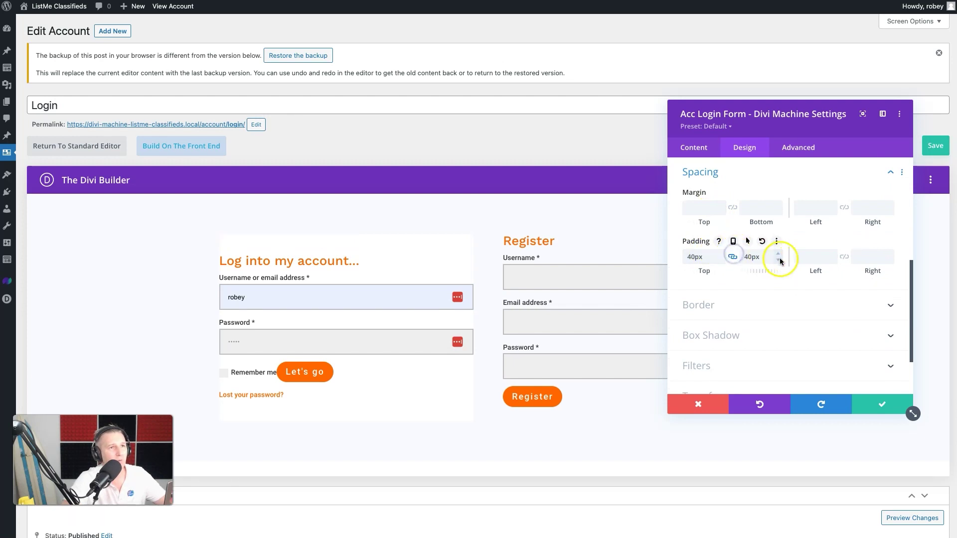
click(808, 256)
text(40)
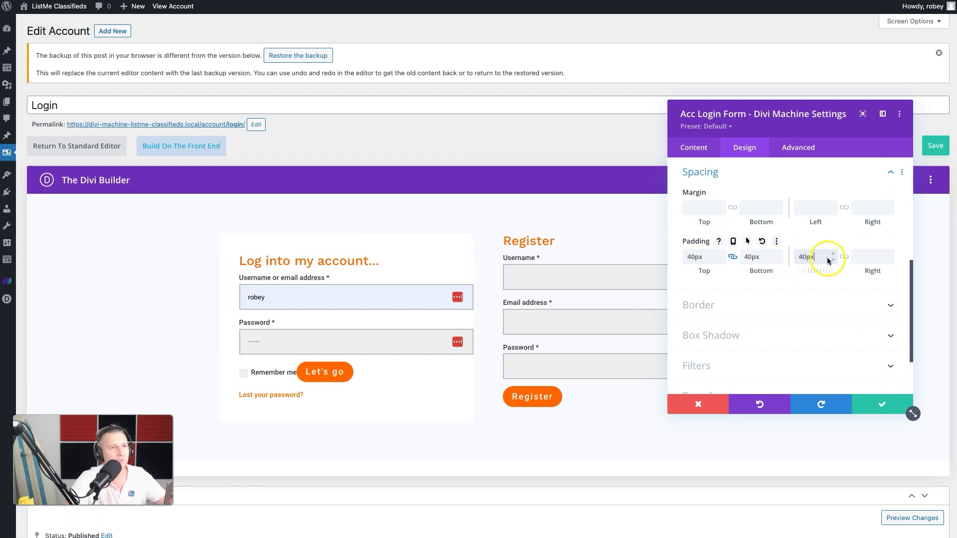
click(846, 258)
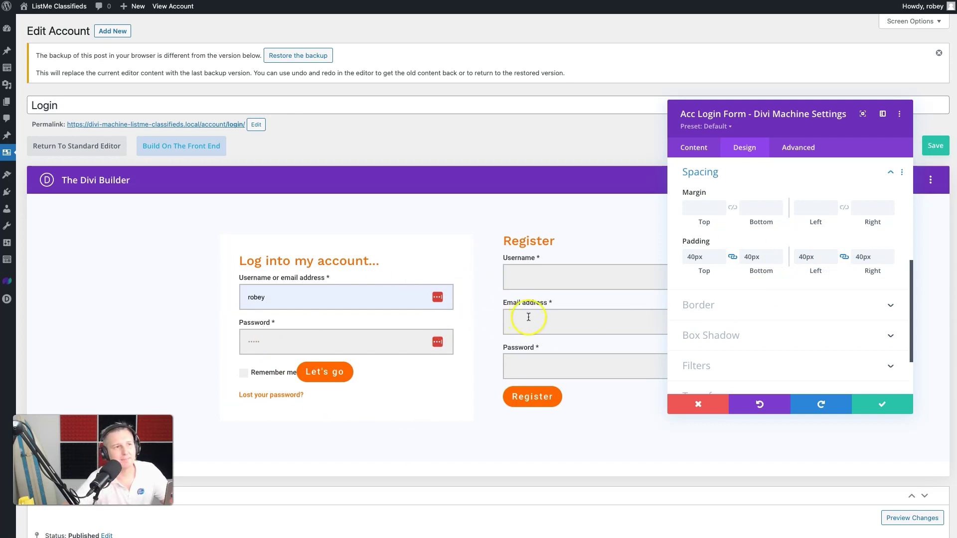
Give the login form 10px rounded corners
click(748, 306)
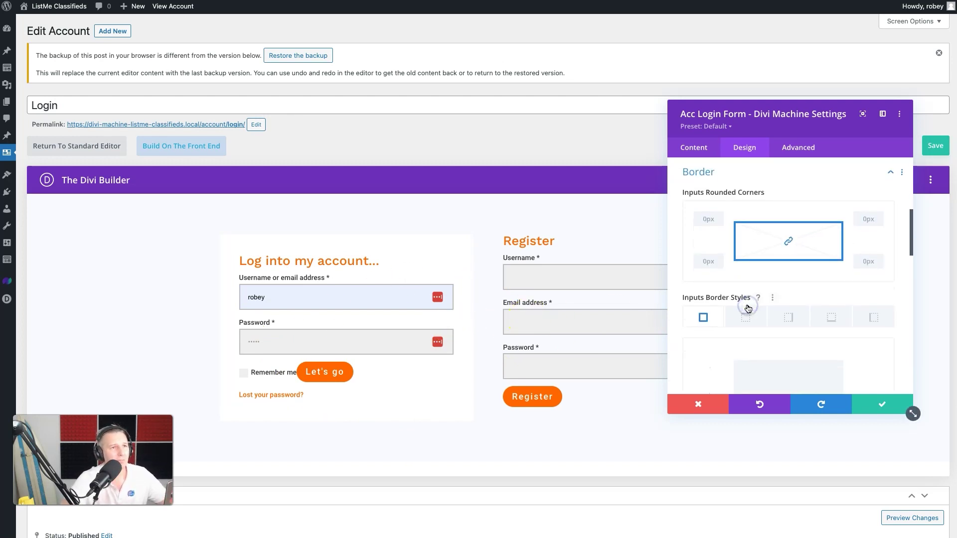
scroll(748, 309, down, 6)
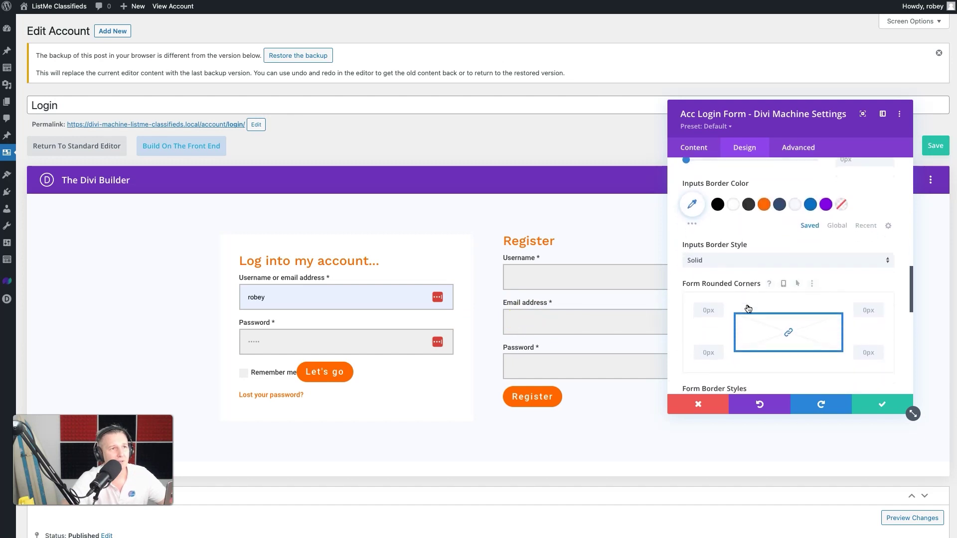
click(708, 296)
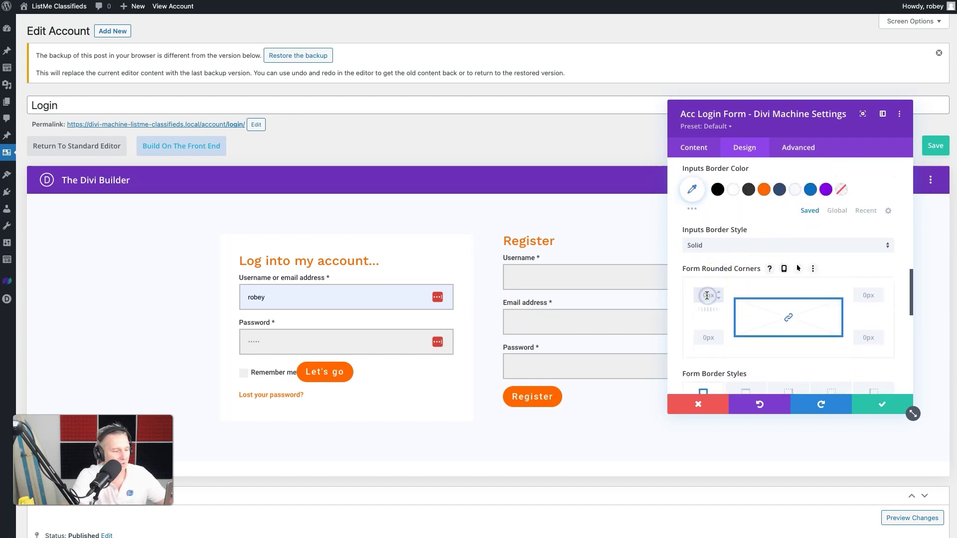
text(10)
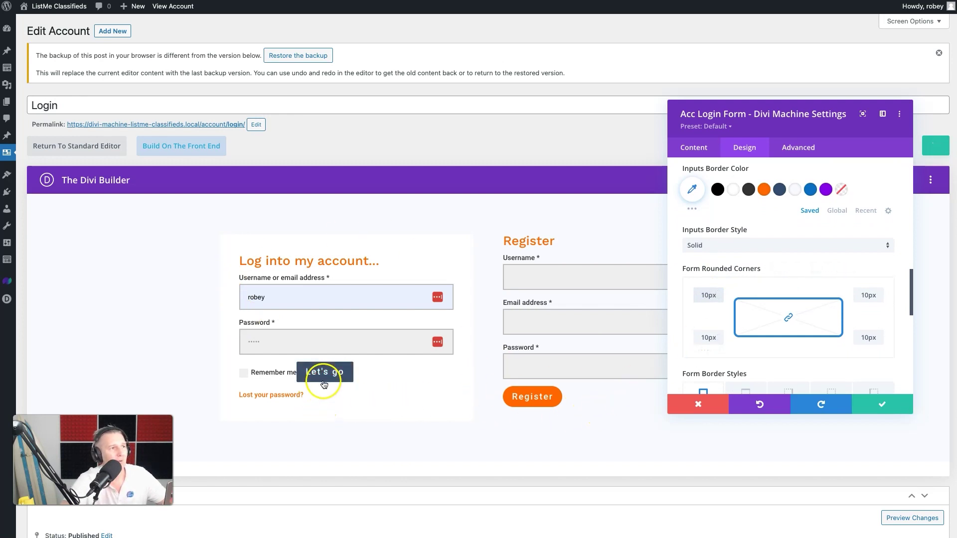
Enable custom login button styles and give the button a 50px border radius
scroll(758, 234, up, 5)
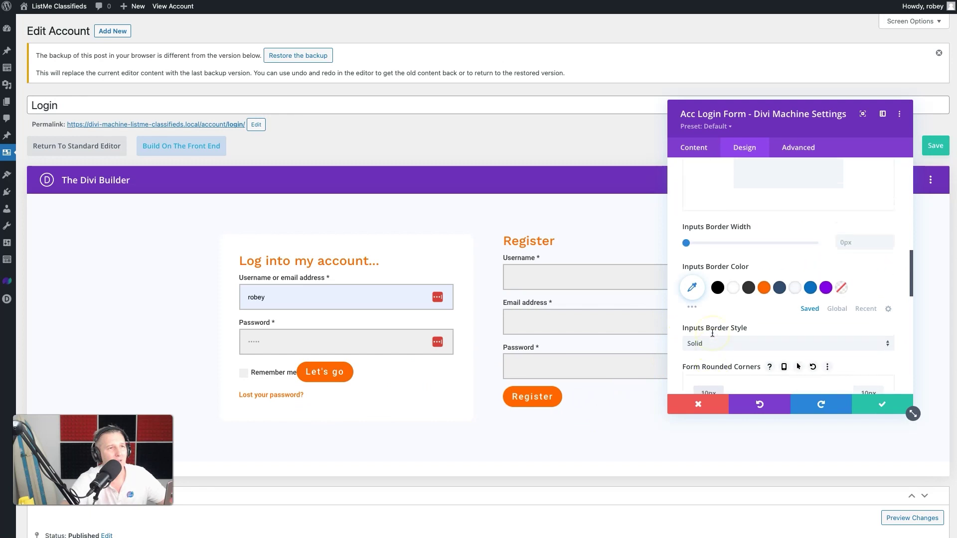
click(757, 235)
click(701, 349)
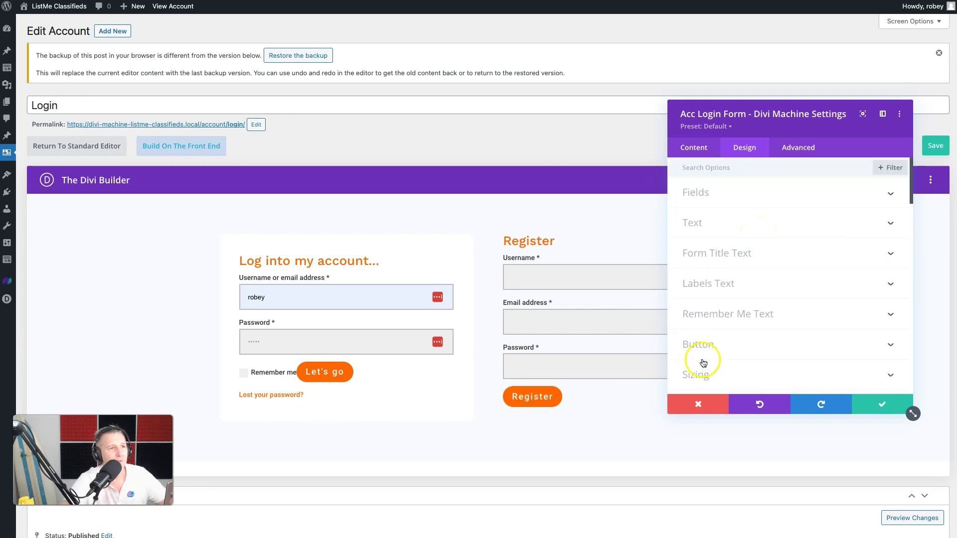
click(703, 209)
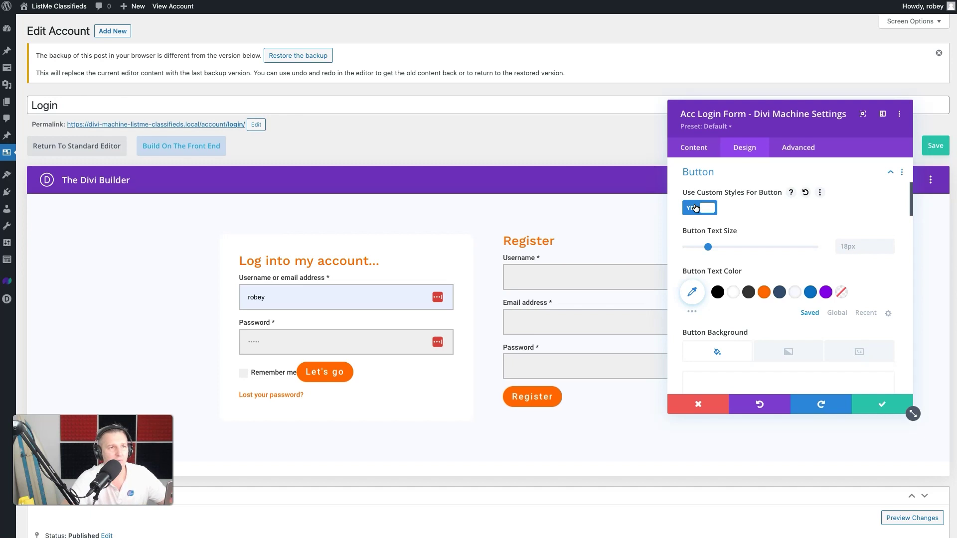
click(865, 313)
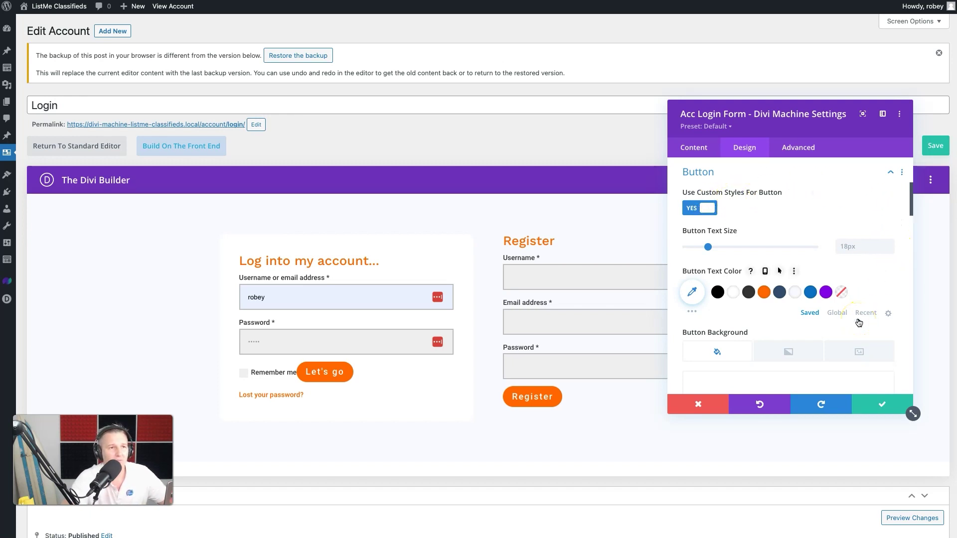
scroll(779, 313, down, 5)
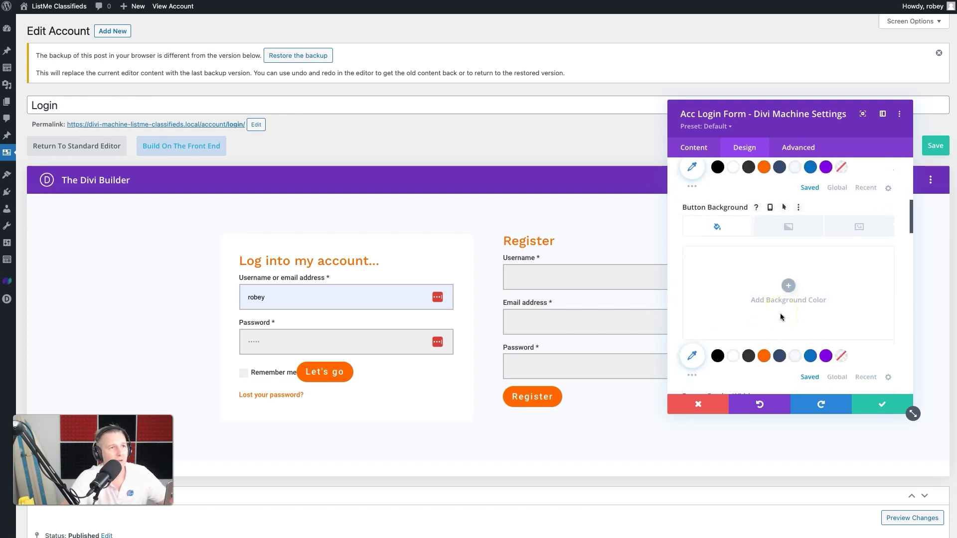
scroll(779, 313, down, 7)
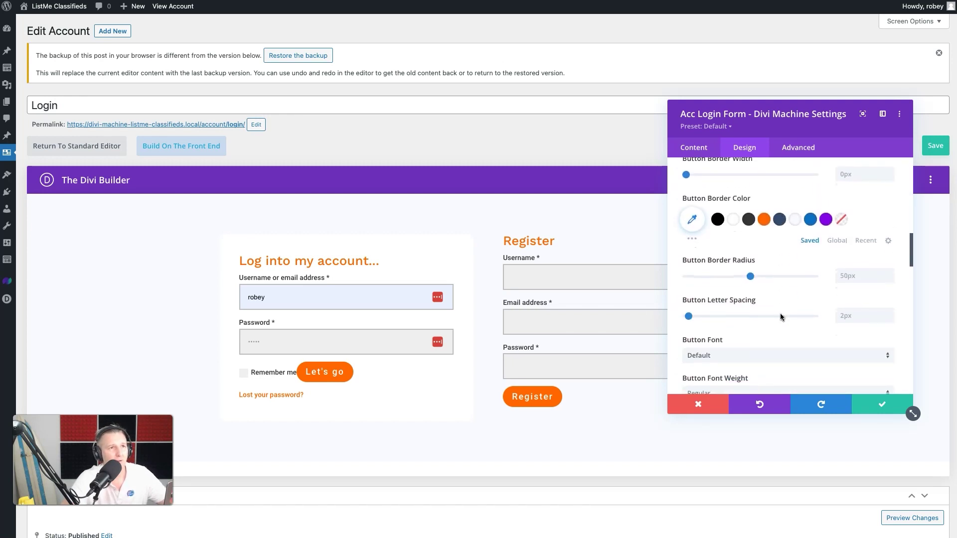
scroll(779, 313, up, 3)
click(728, 322)
scroll(728, 319, down, 3)
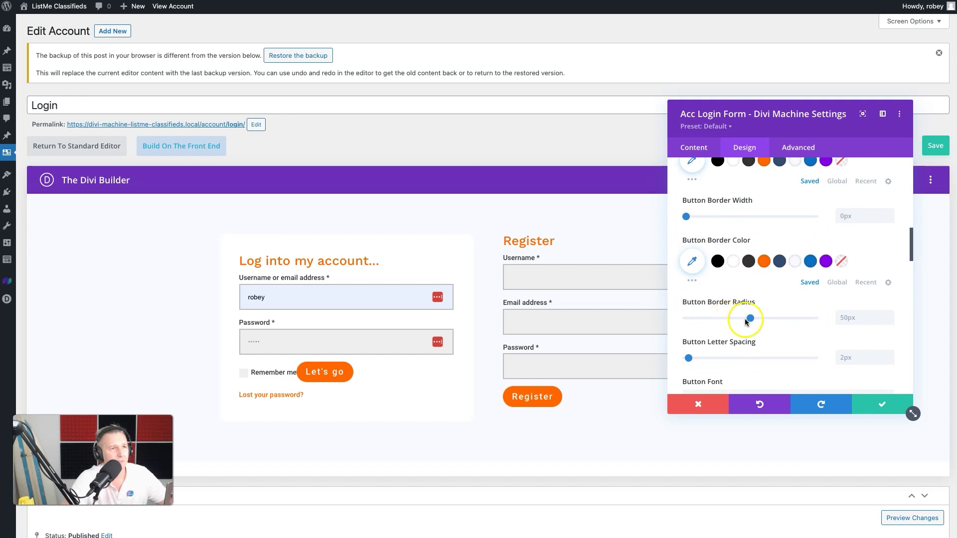
click(791, 303)
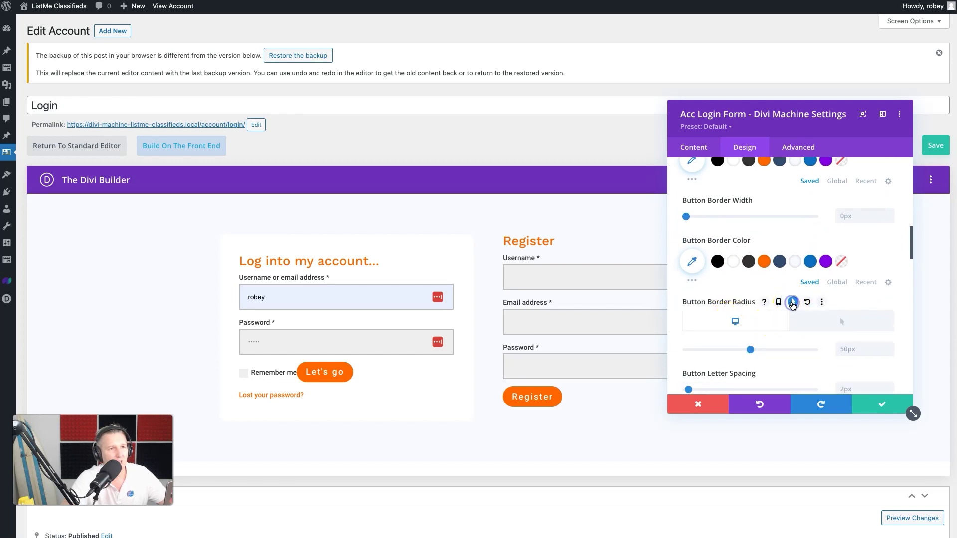
click(825, 319)
click(841, 351)
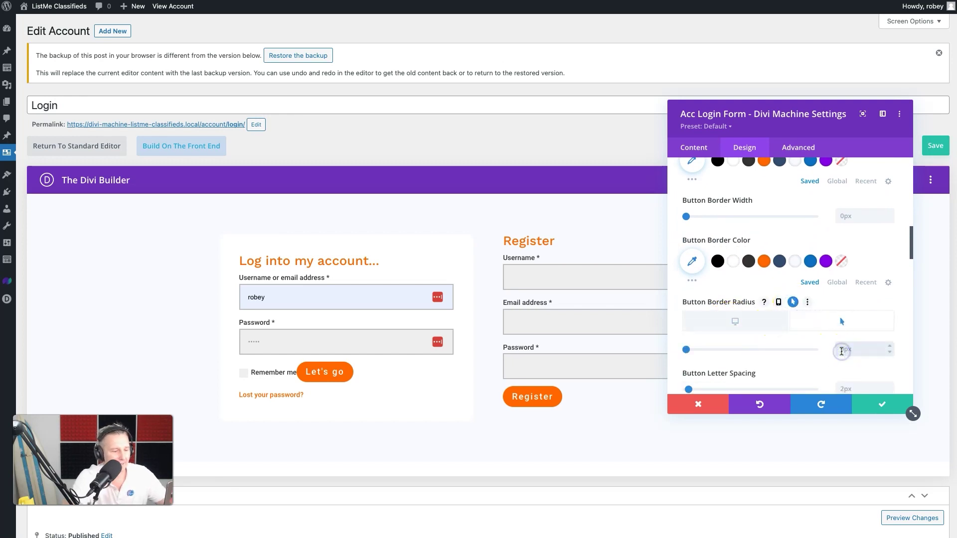
text(50px)
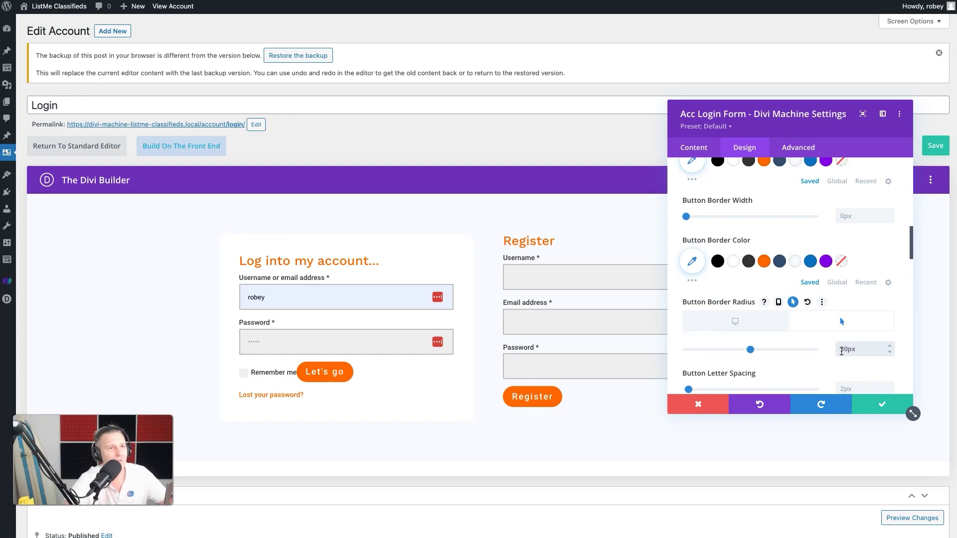
Add a 20px left margin to the Let's go button
scroll(791, 347, down, 5)
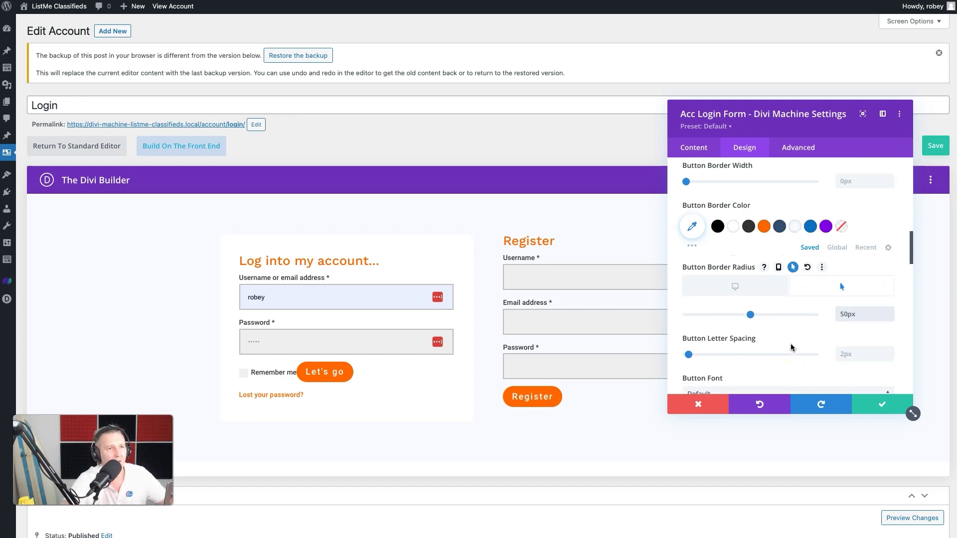
scroll(790, 345, down, 2)
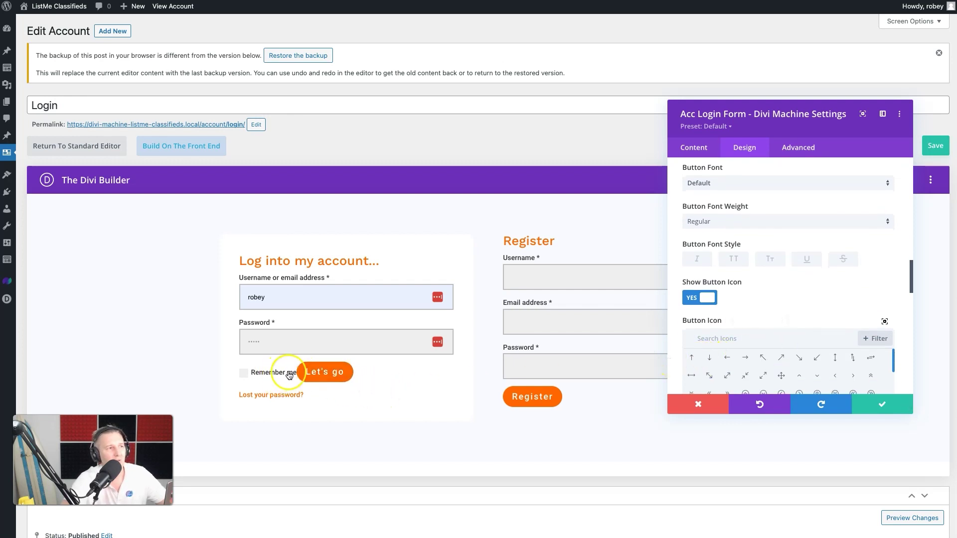
scroll(678, 308, down, 5)
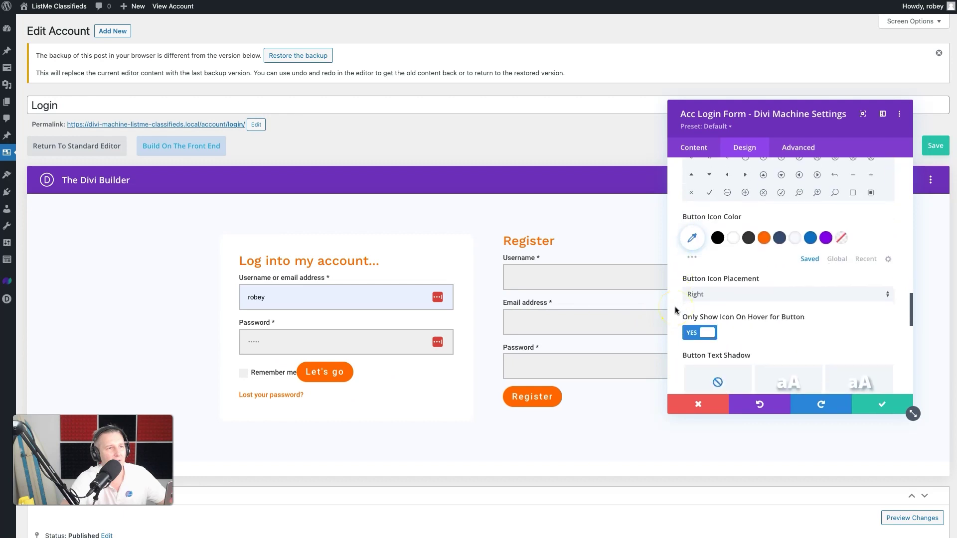
scroll(674, 306, down, 5)
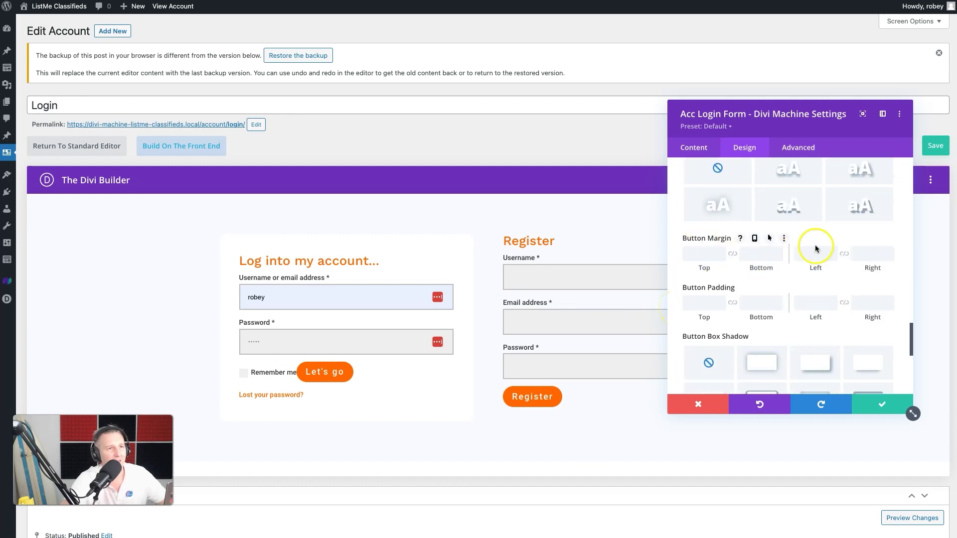
click(816, 247)
text(20)
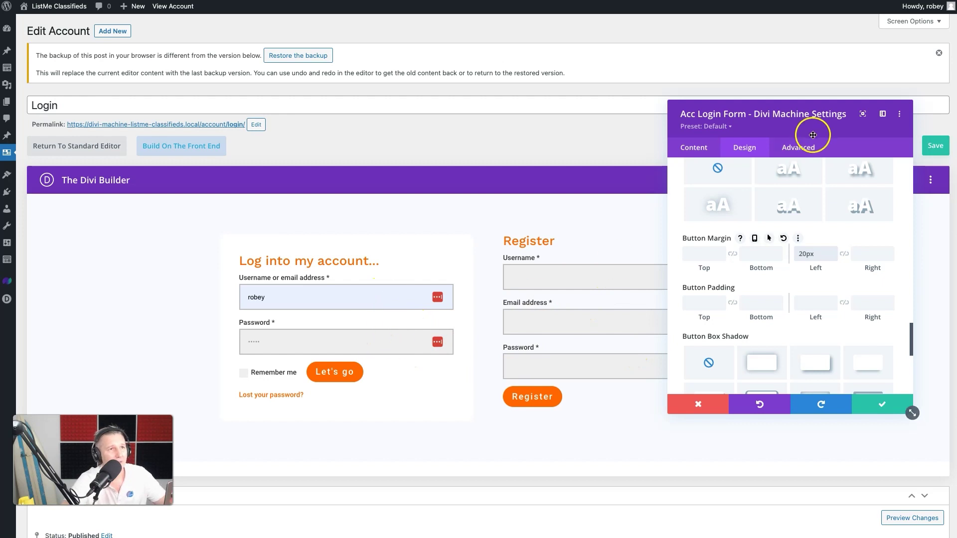
Give the login fields a very light background and dark blue #334e6f text
scroll(731, 280, up, 10)
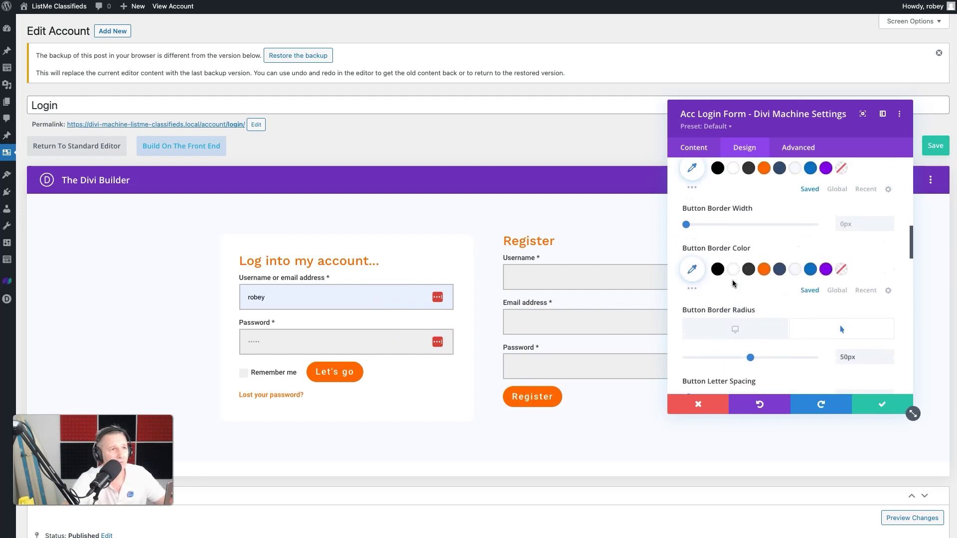
scroll(731, 279, up, 6)
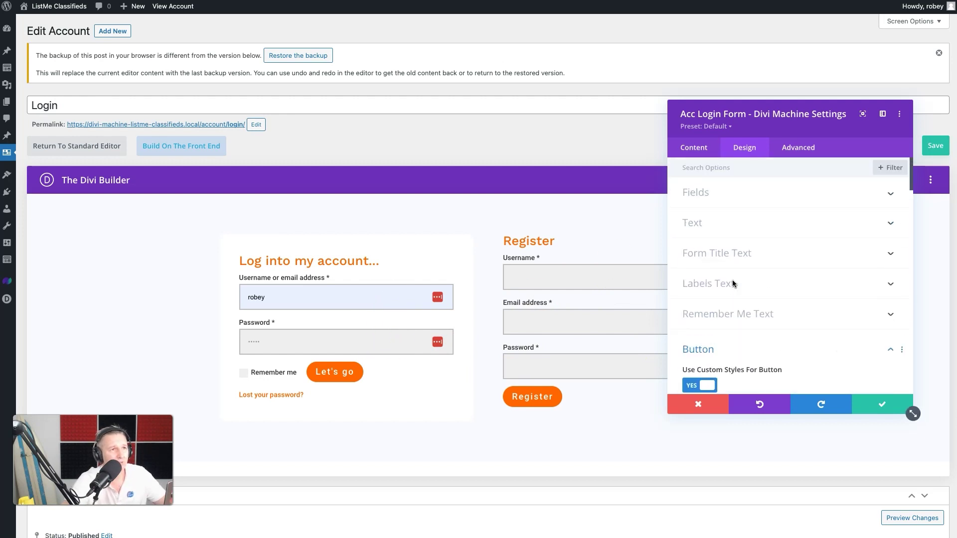
click(718, 199)
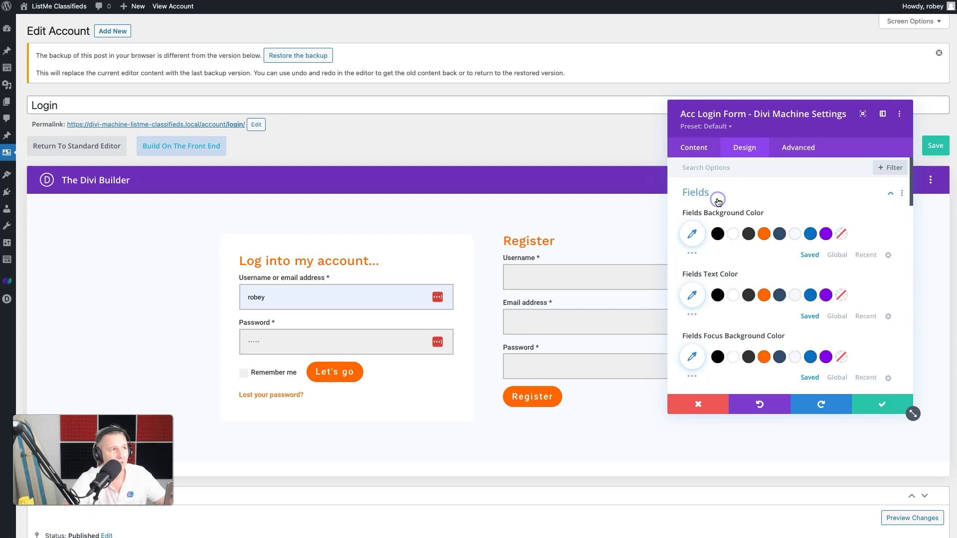
click(794, 234)
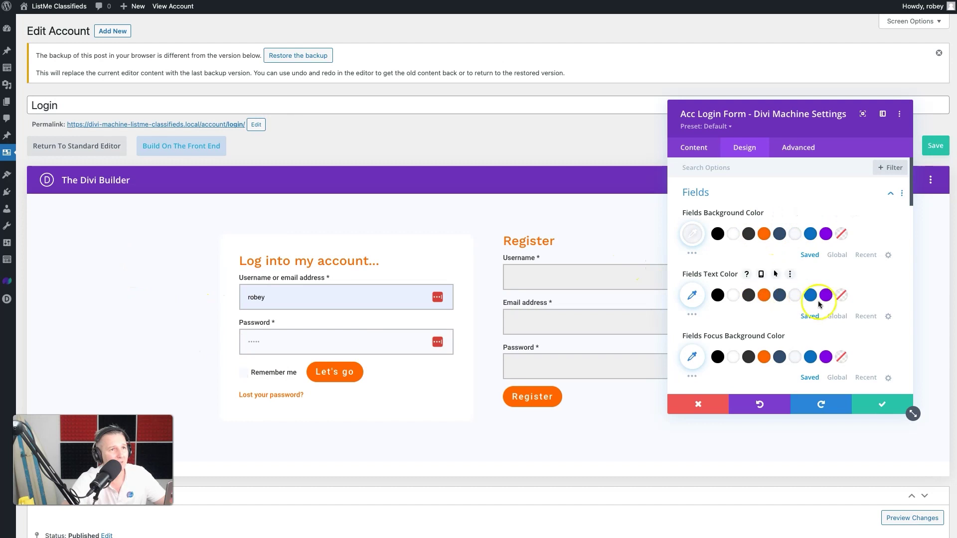
click(780, 296)
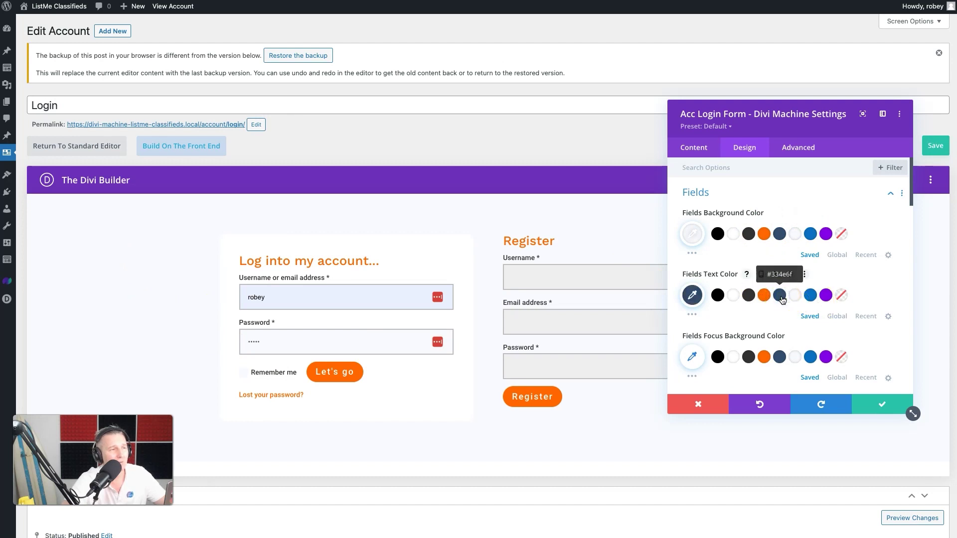
scroll(781, 299, down, 5)
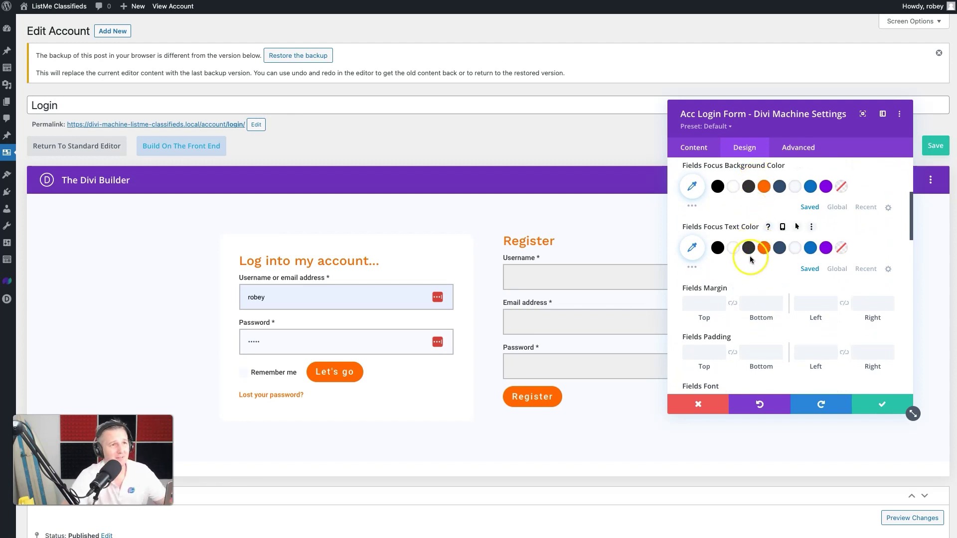
scroll(729, 355, down, 2)
scroll(729, 354, down, 1)
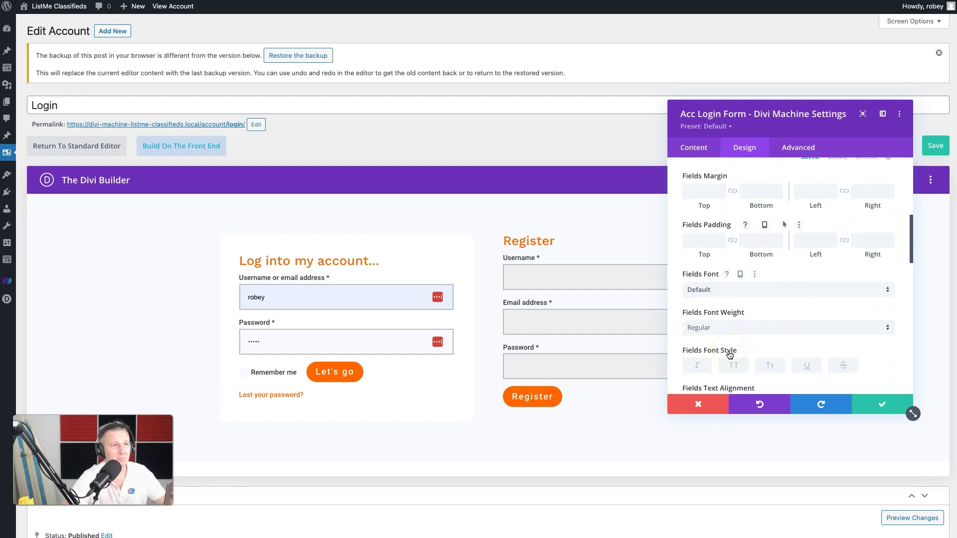
Make the field text Light weight at 16px and adjust its alignment
click(737, 331)
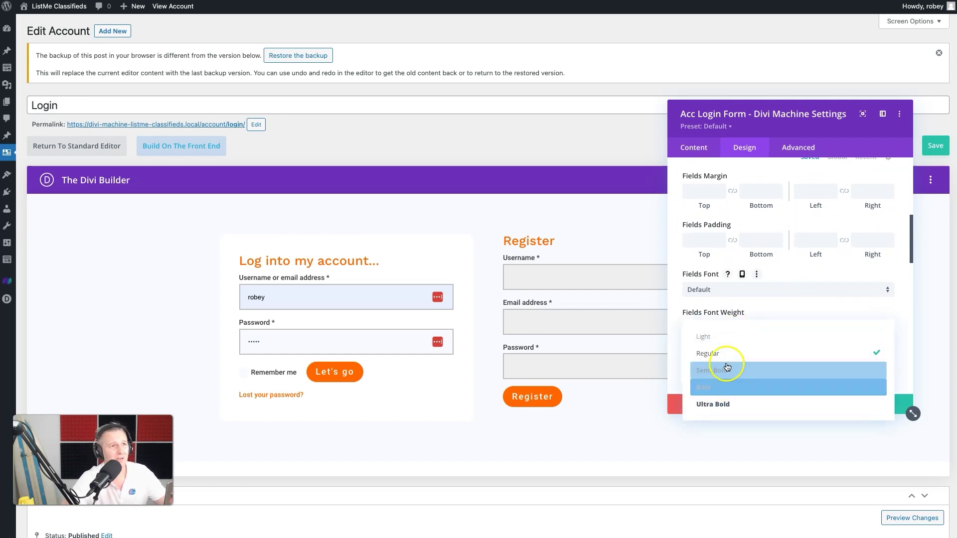
click(729, 341)
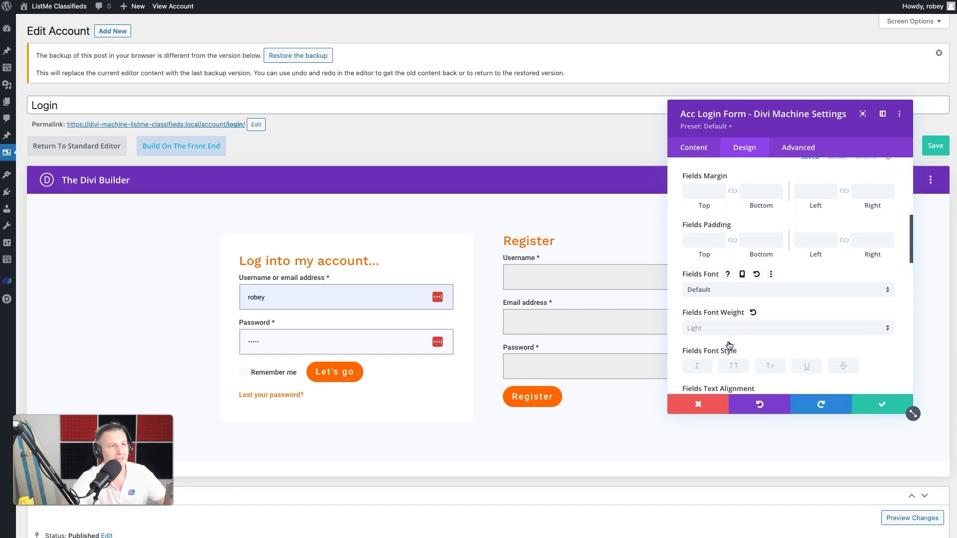
scroll(728, 345, down, 3)
click(870, 368)
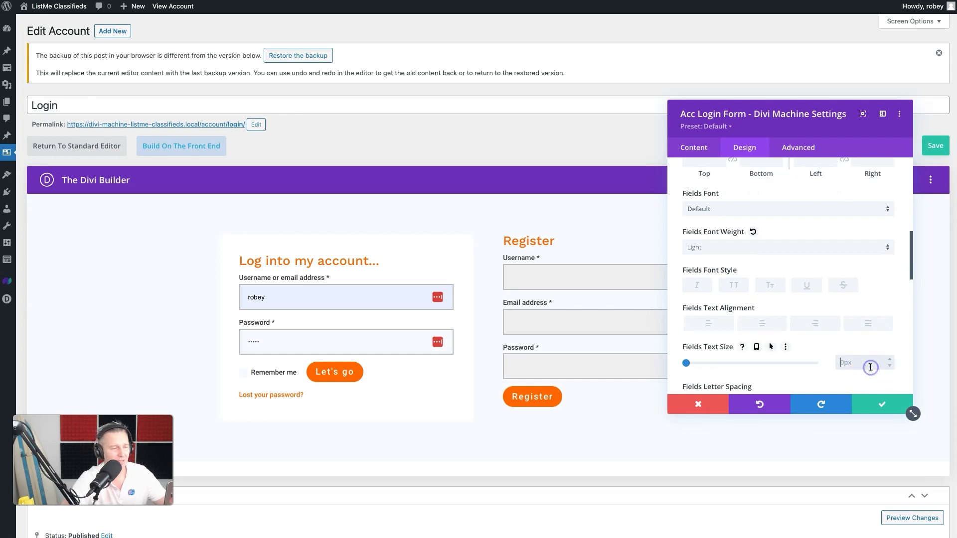
text(16)
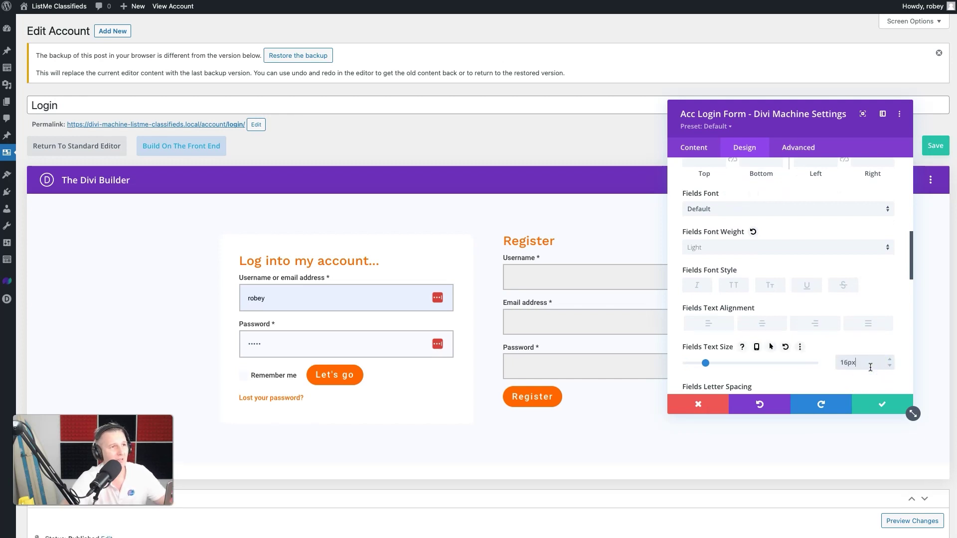
click(788, 325)
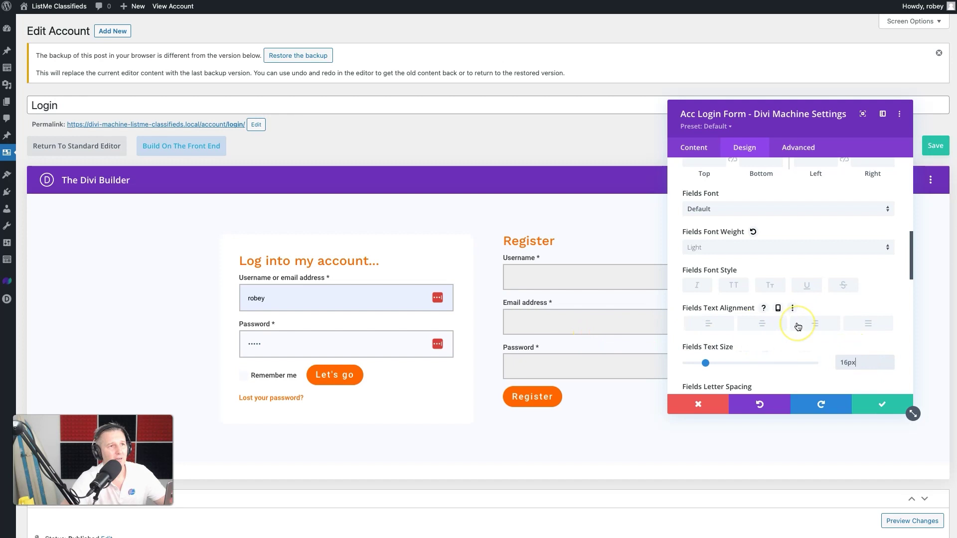
scroll(792, 326, down, 5)
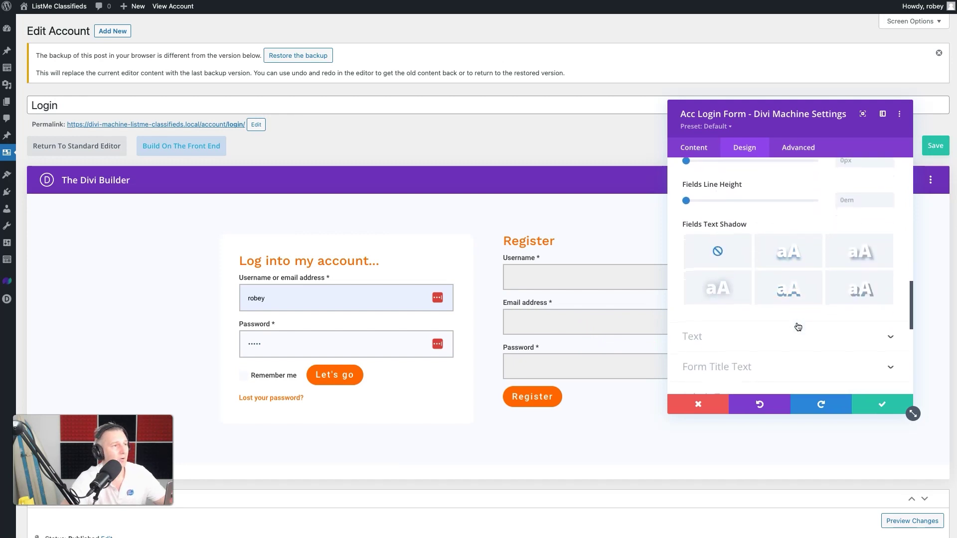
scroll(704, 242, up, 10)
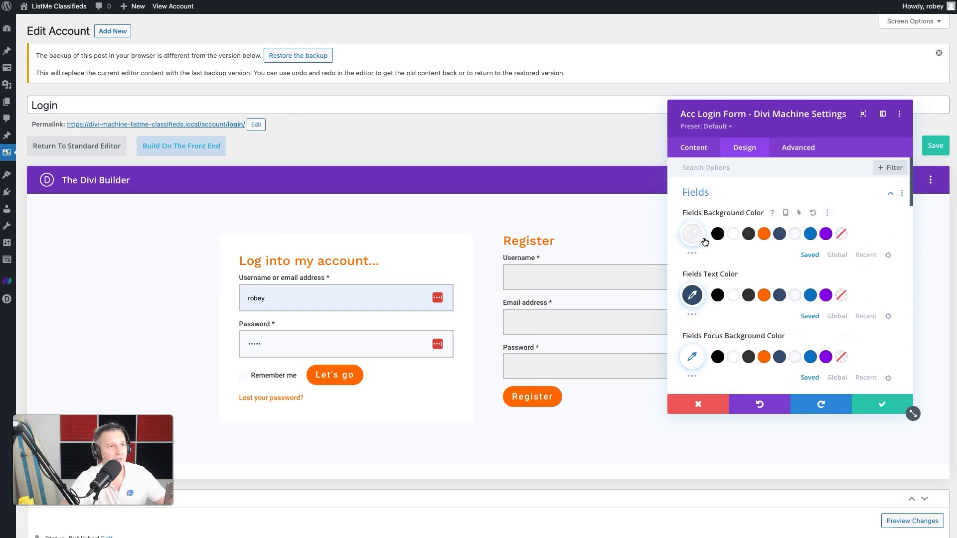
click(710, 195)
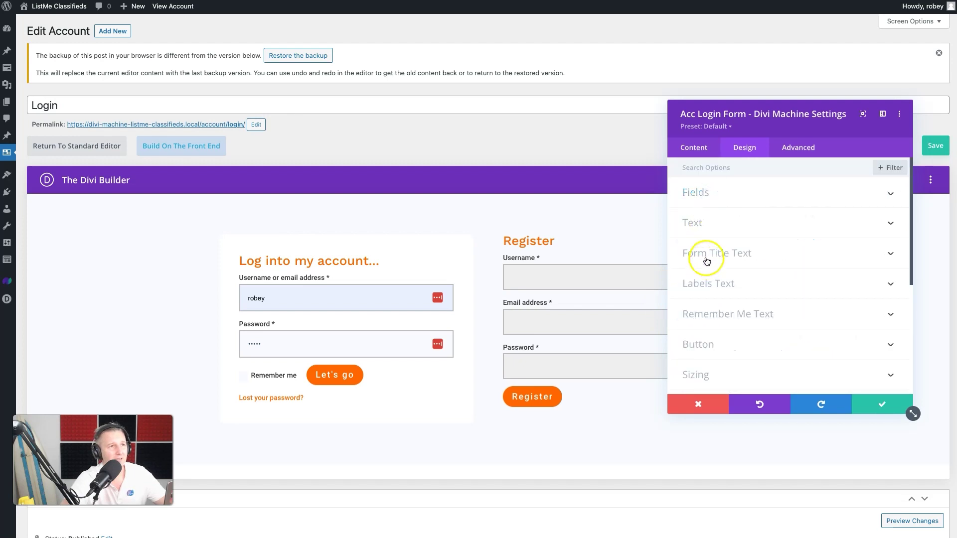
Make the form title bold #334e6f and save the login module settings
click(706, 261)
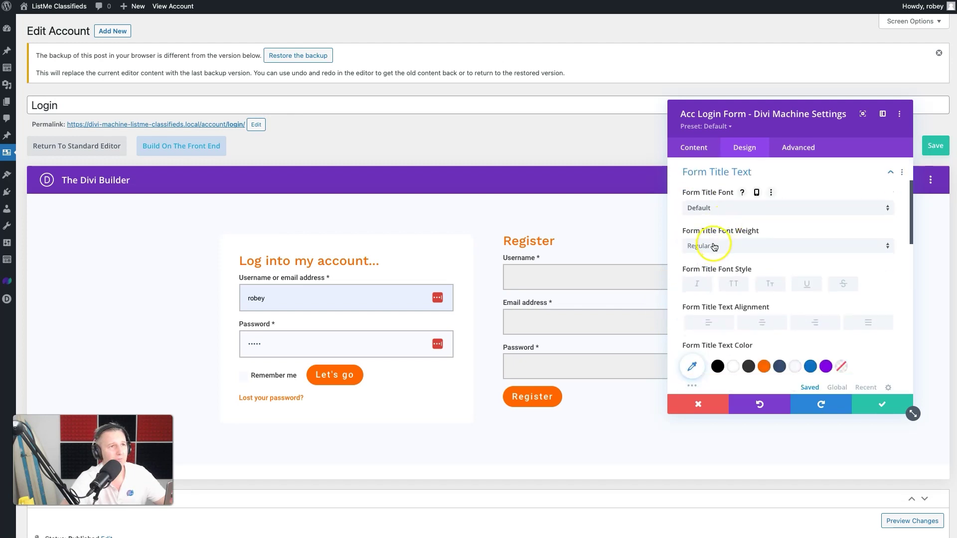
click(714, 247)
click(708, 304)
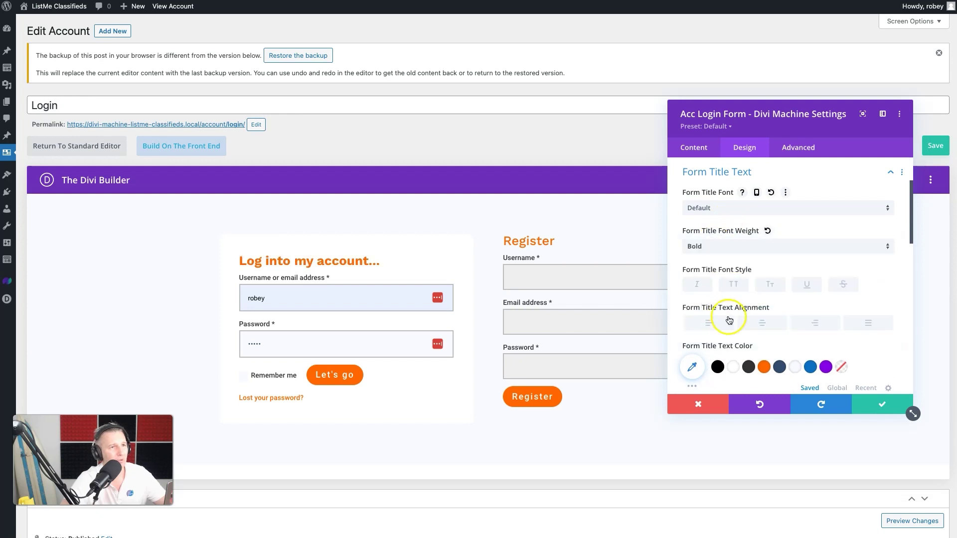
click(780, 369)
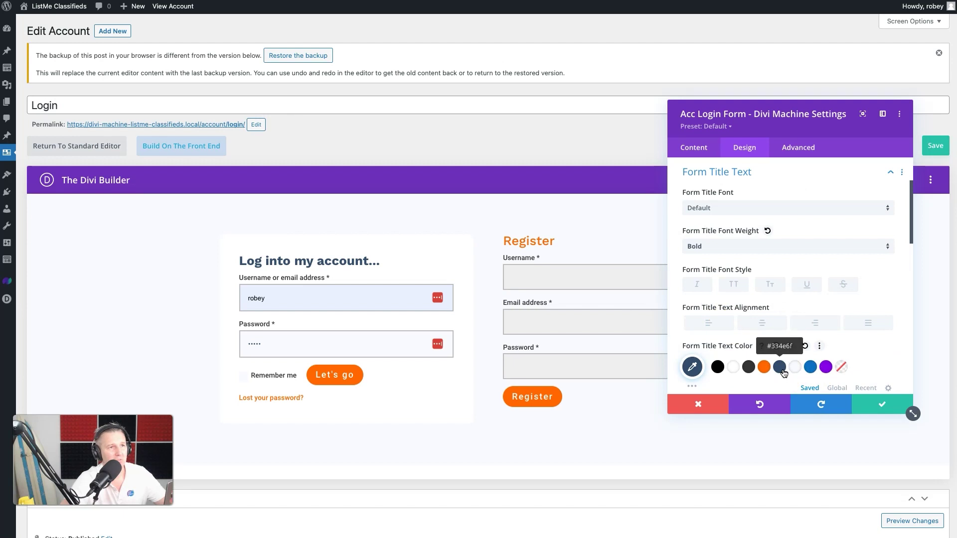
scroll(783, 373, down, 5)
click(865, 402)
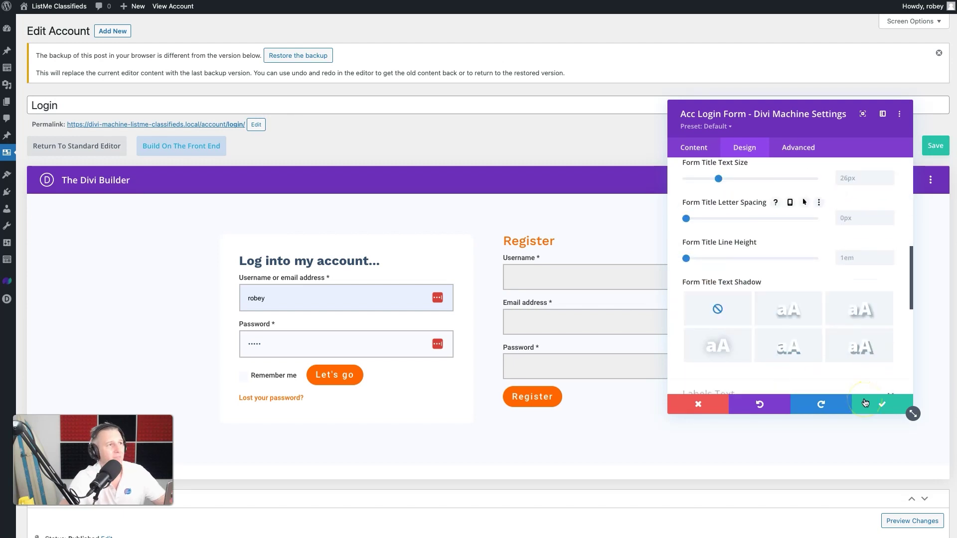
click(865, 403)
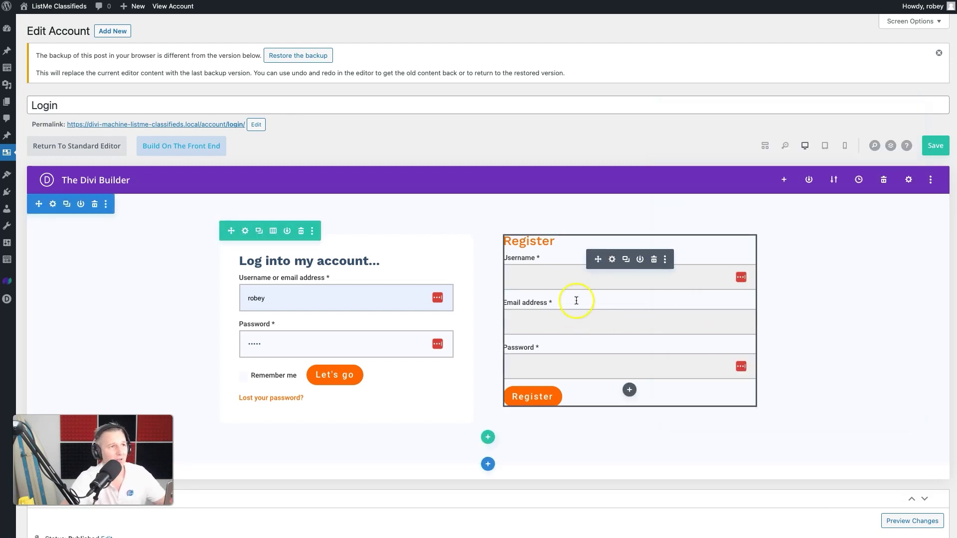
Open the Register form module, edit its title, and keep Editor as the new-user role
click(612, 259)
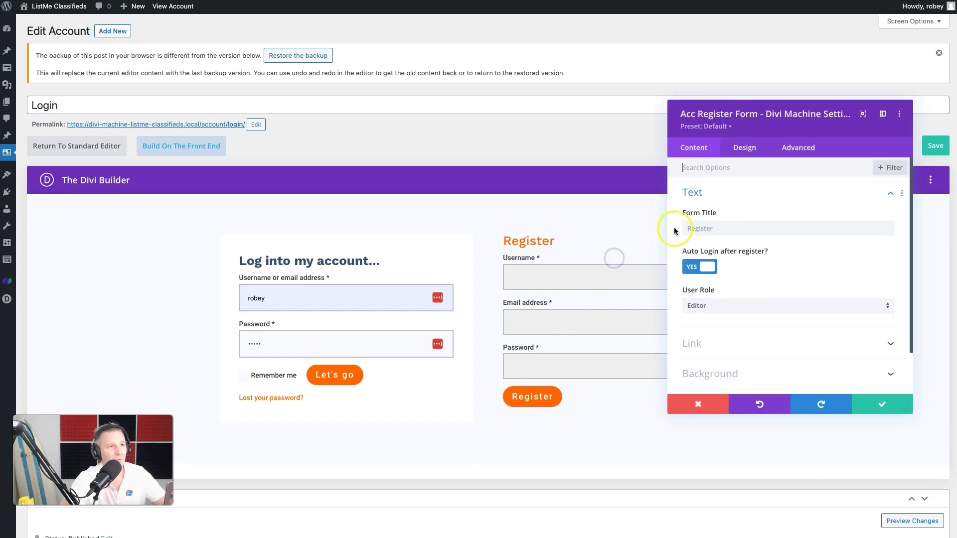
click(728, 226)
text(Re)
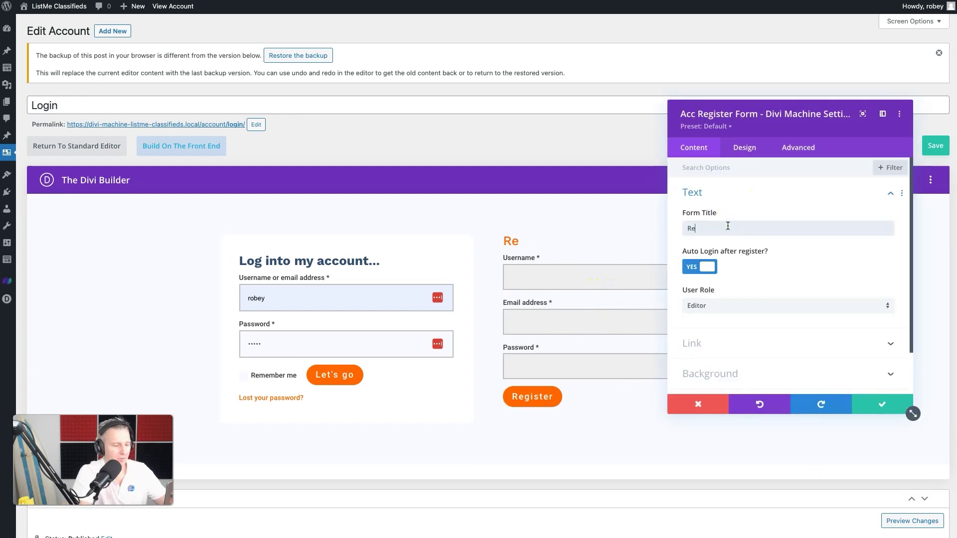
text(gister a new account...)
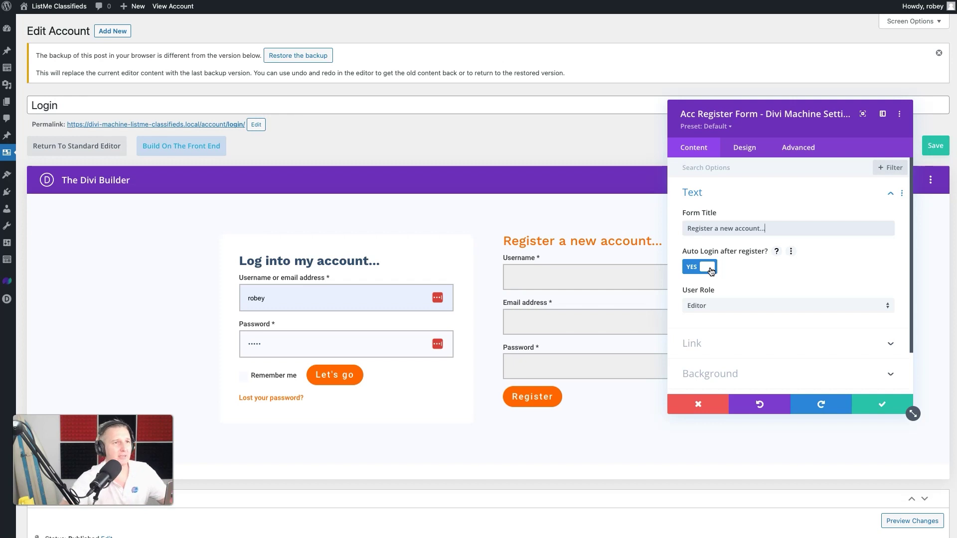
click(717, 305)
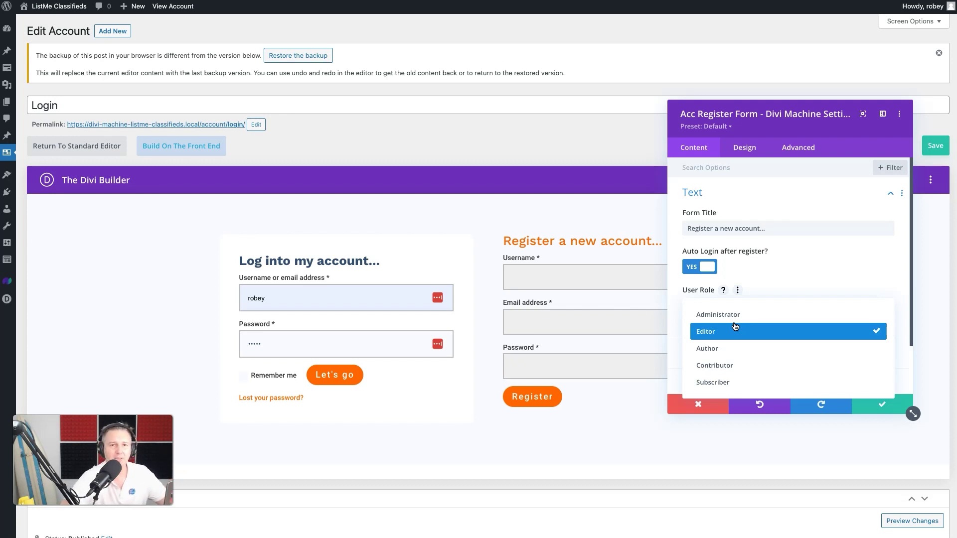
click(736, 330)
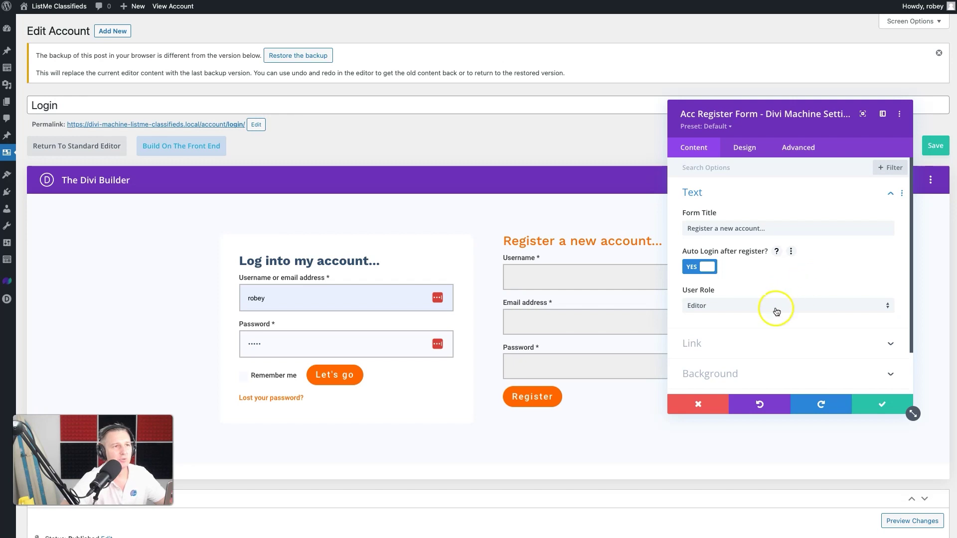
Give the register form a white (#ffffff) background
scroll(746, 337, down, 2)
click(741, 334)
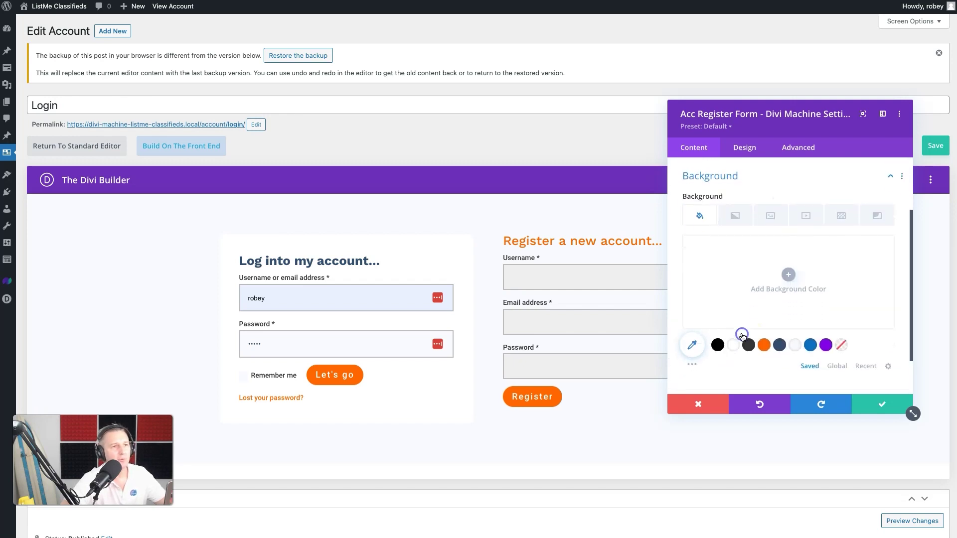
click(734, 342)
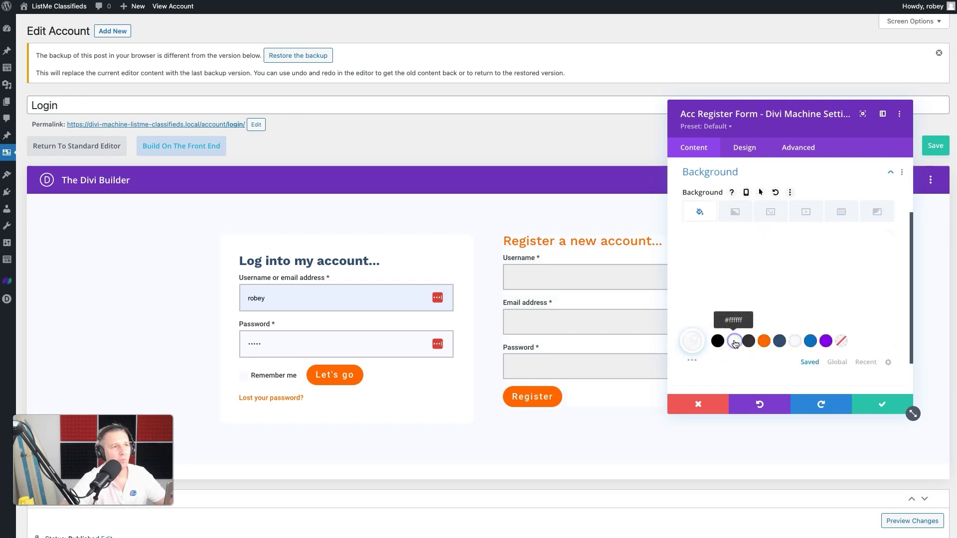
Give the register form 40px padding on top, bottom, left and right
click(745, 147)
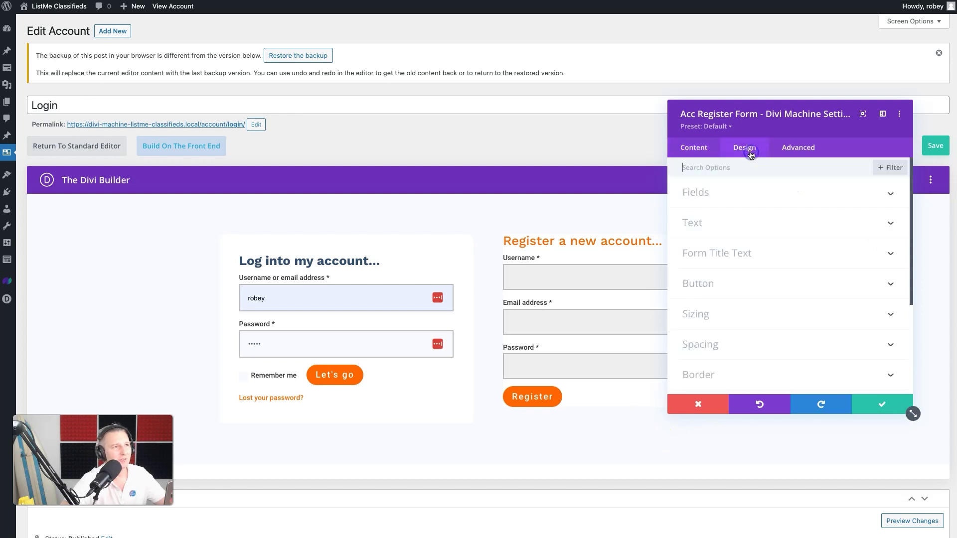
click(726, 345)
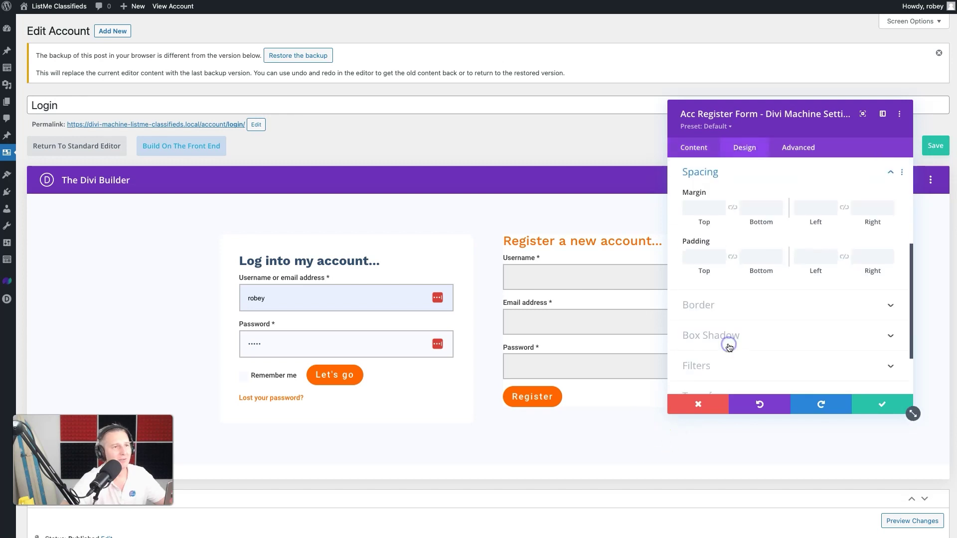
click(701, 256)
text(40)
click(732, 257)
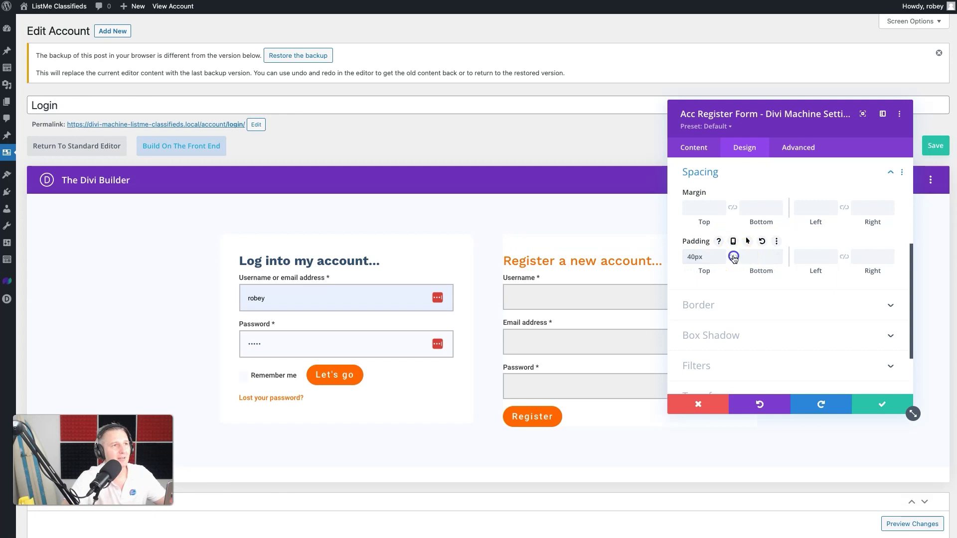
click(799, 258)
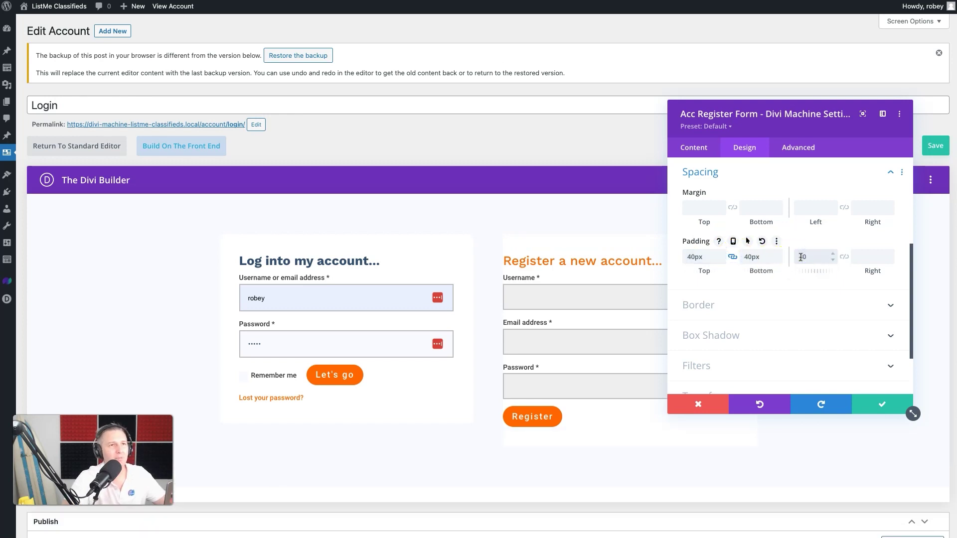
click(843, 257)
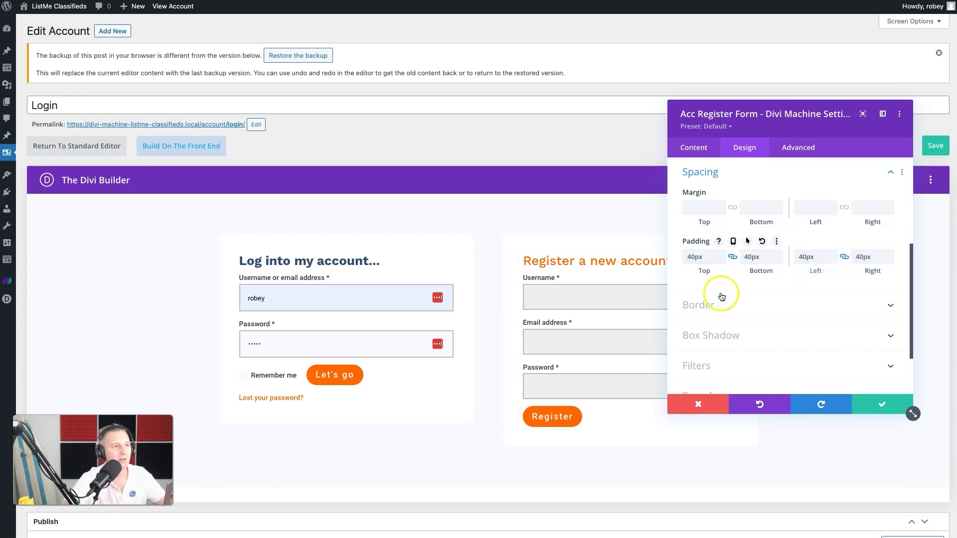
Give the register form's input fields a near-white background
scroll(768, 293, up, 2)
scroll(768, 293, up, 5)
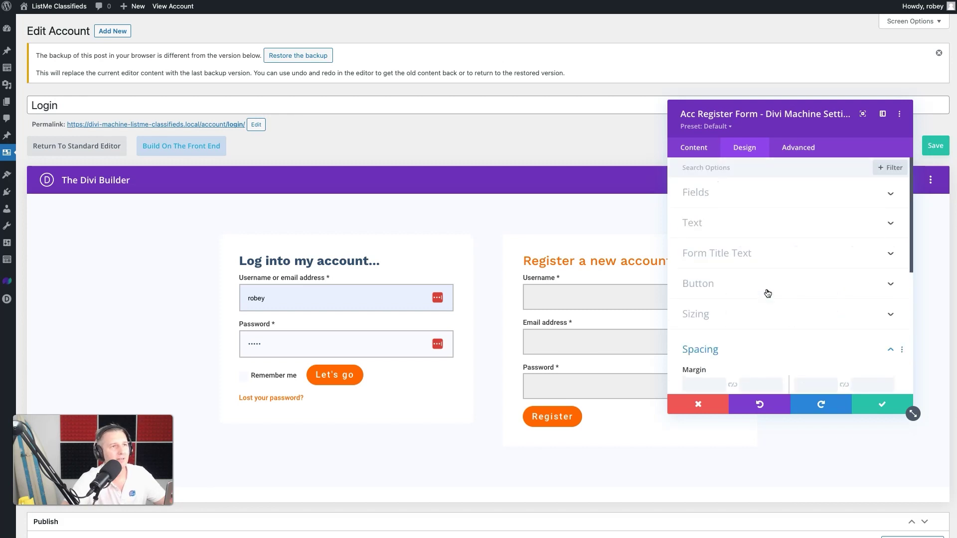
click(713, 194)
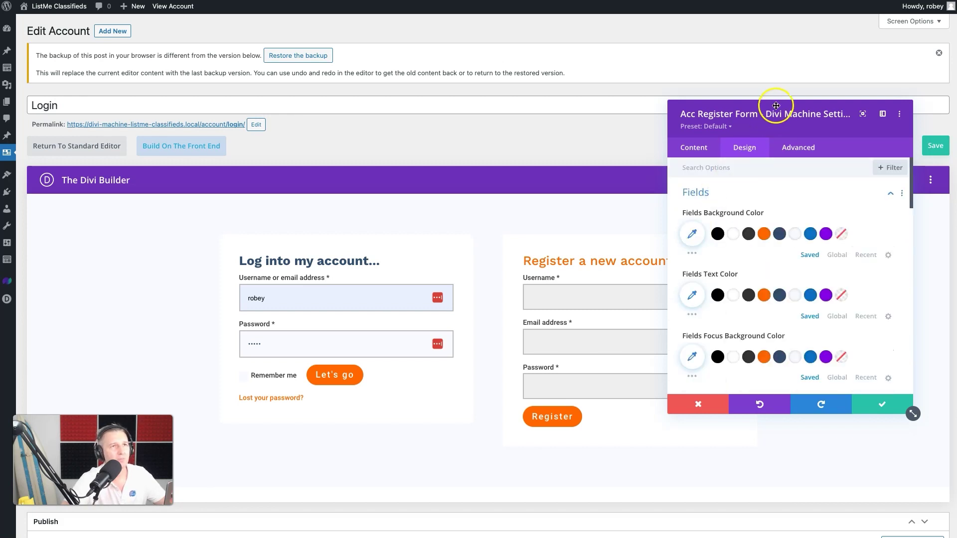
drag(779, 117, 299, 61)
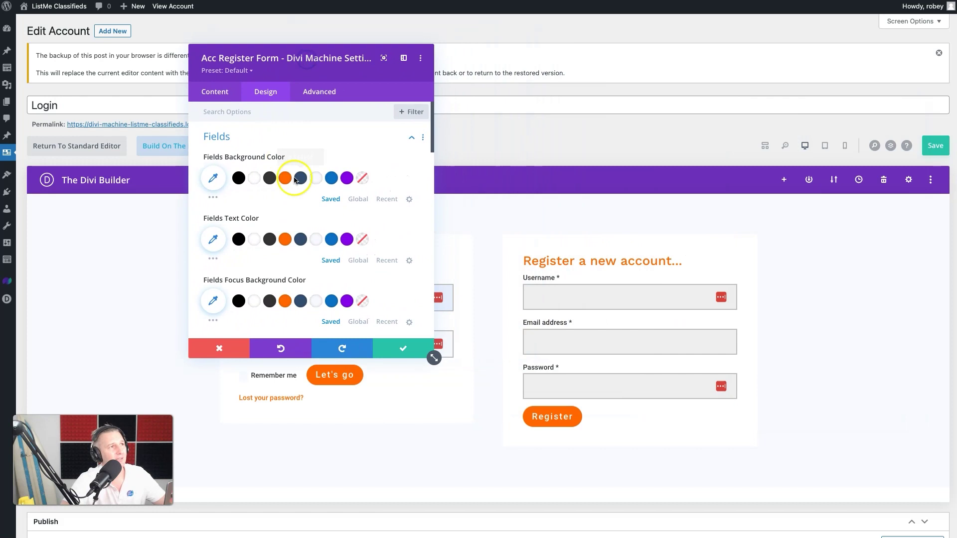
click(310, 179)
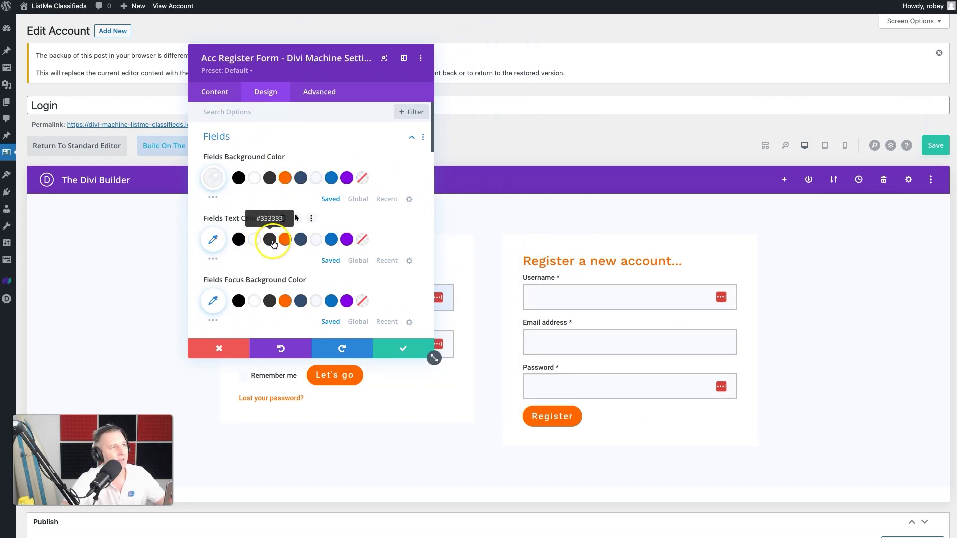
Set the field text to Light font weight and edit its text size
scroll(307, 240, down, 9)
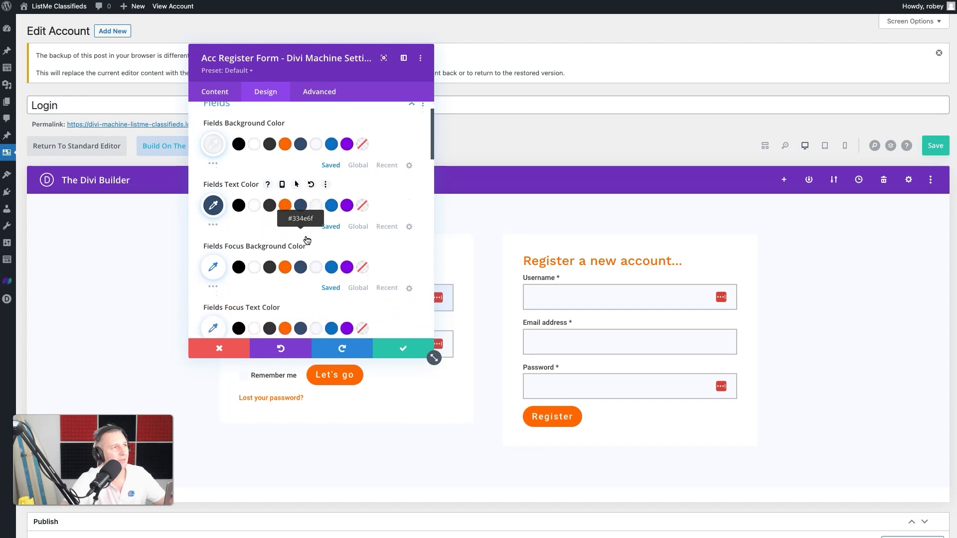
scroll(307, 240, down, 5)
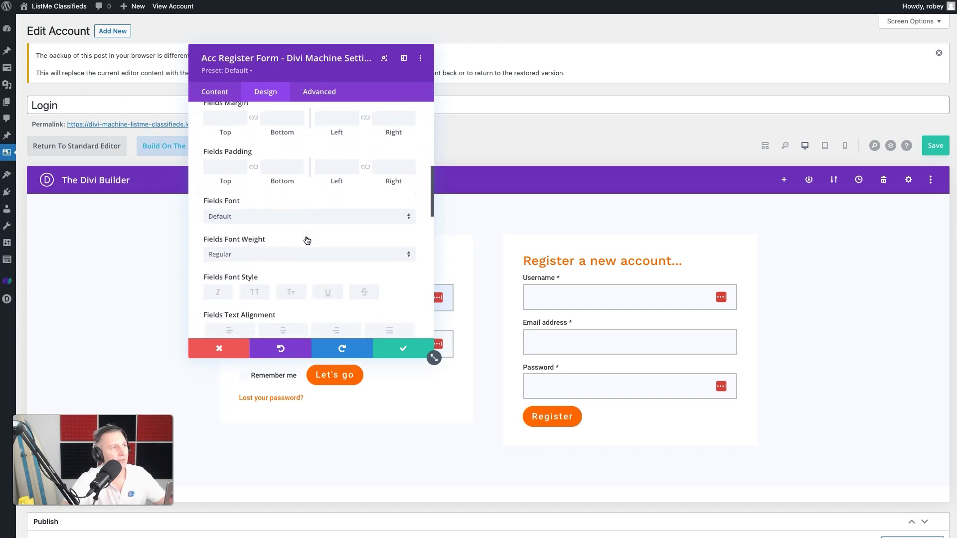
click(305, 205)
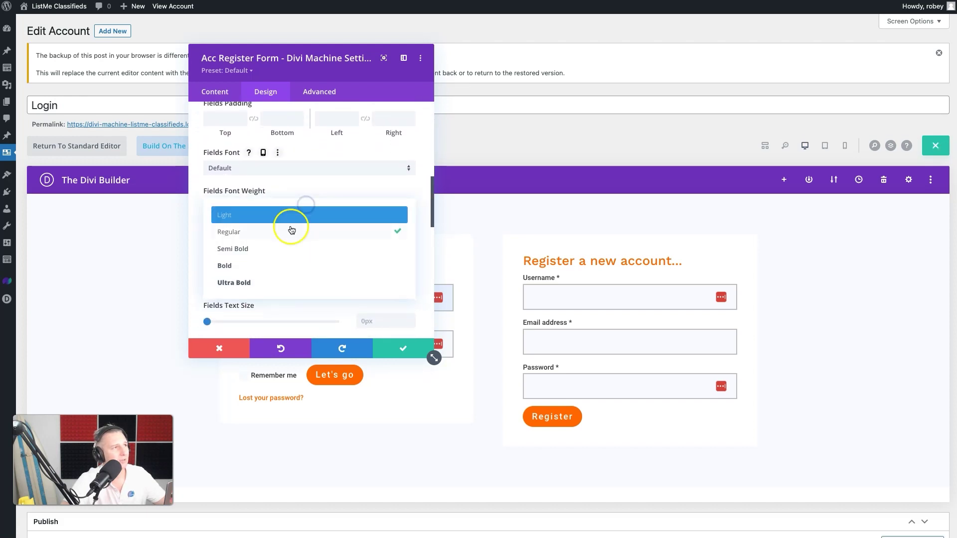
click(290, 217)
scroll(319, 239, down, 3)
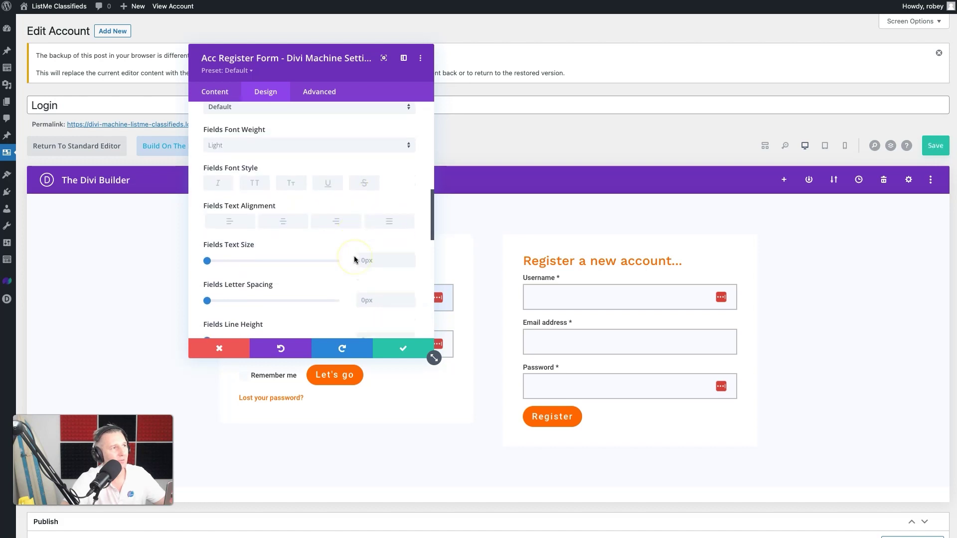
click(366, 256)
text(16)
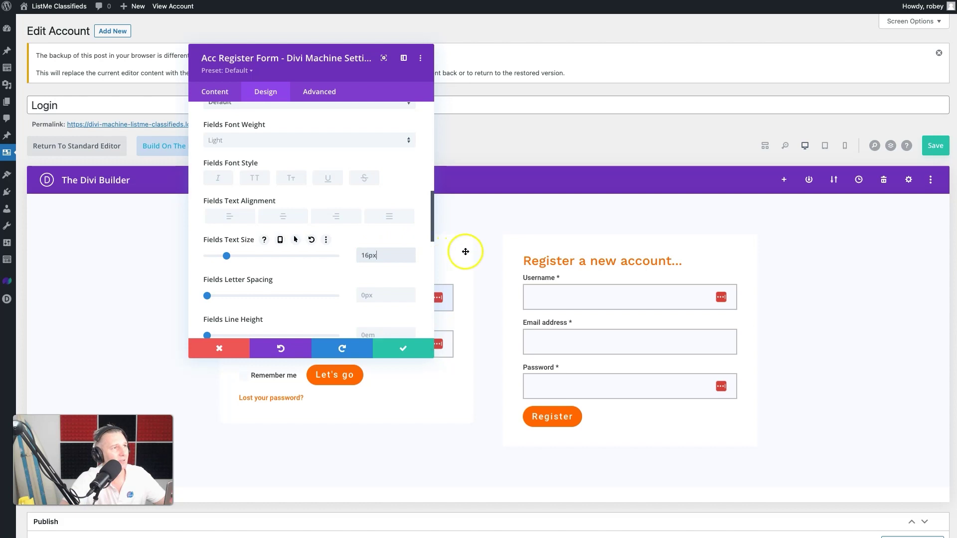
scroll(375, 301, down, 10)
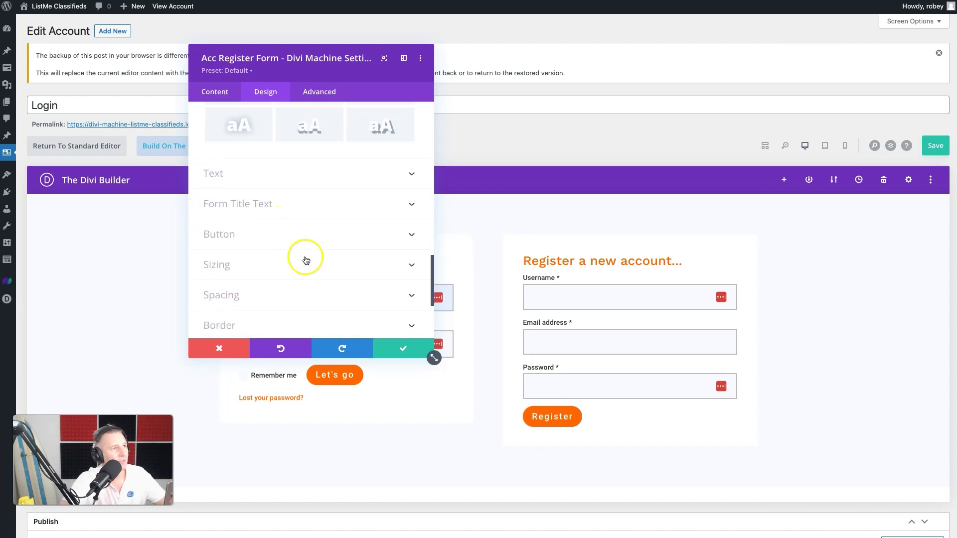
Turn on custom styles for the register form's button
click(268, 241)
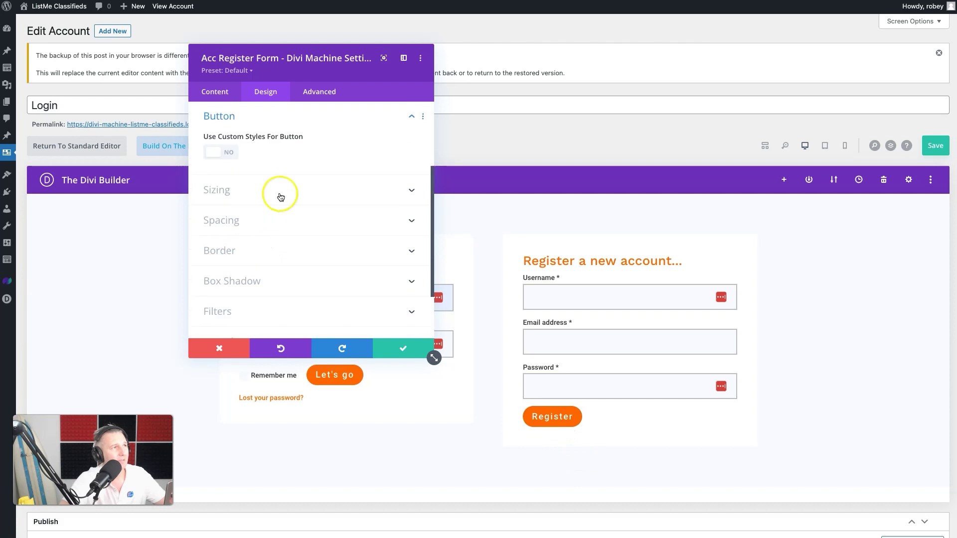
click(222, 152)
scroll(305, 235, down, 5)
scroll(306, 236, down, 4)
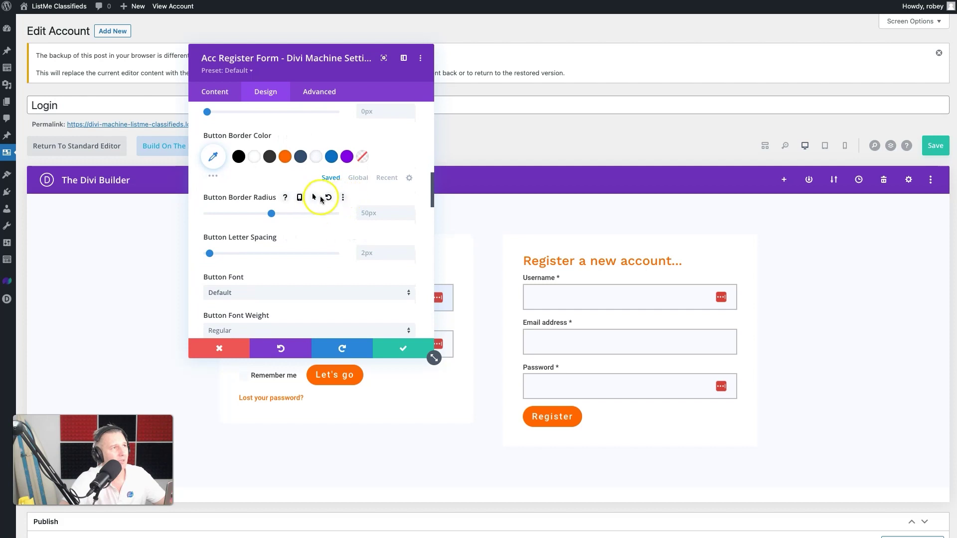
Give the register button a 50px border radius on hover
click(316, 198)
click(369, 240)
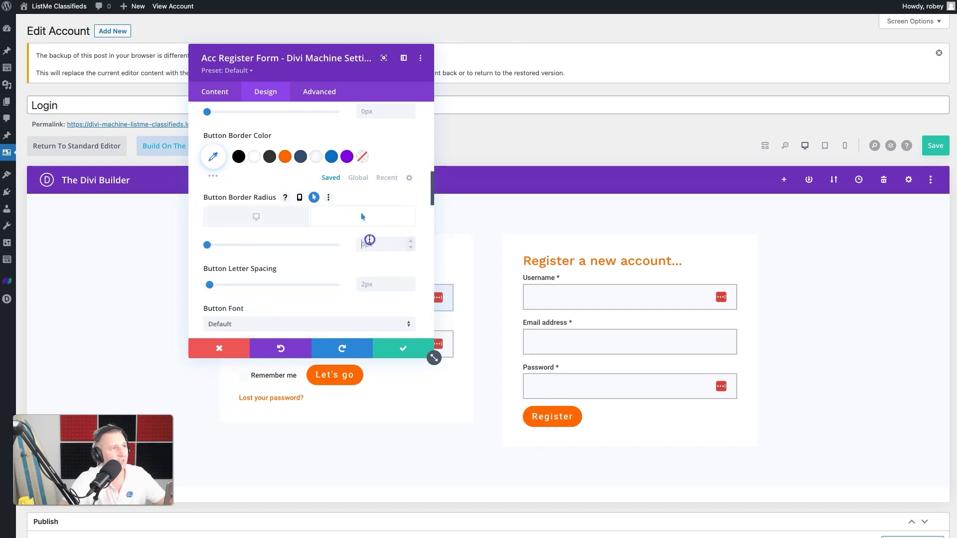
text(50px)
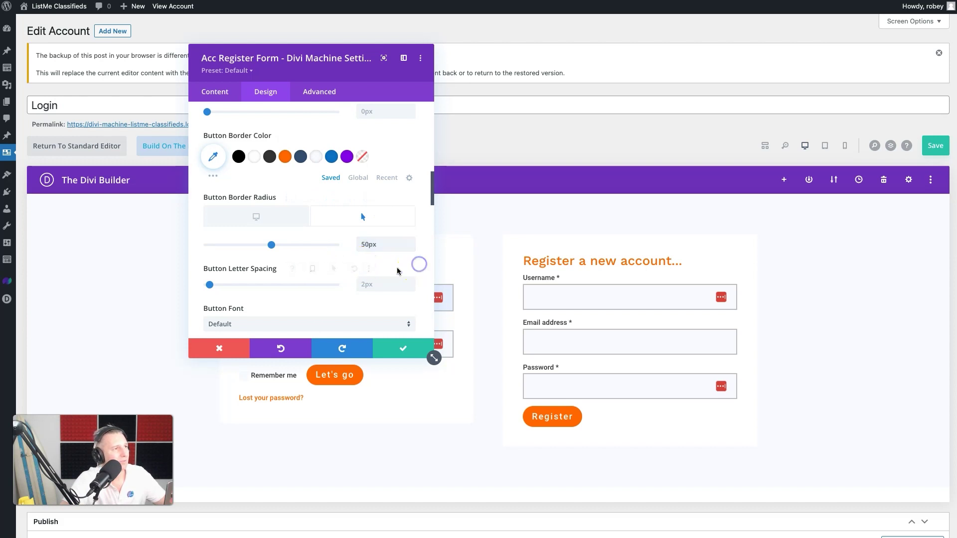
scroll(349, 287, down, 5)
scroll(349, 287, down, 3)
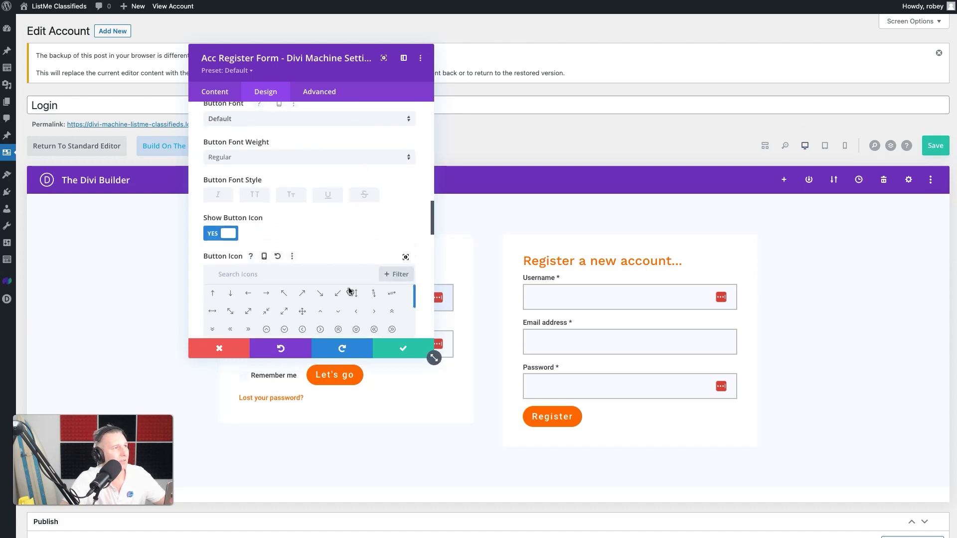
click(365, 242)
scroll(195, 284, down, 5)
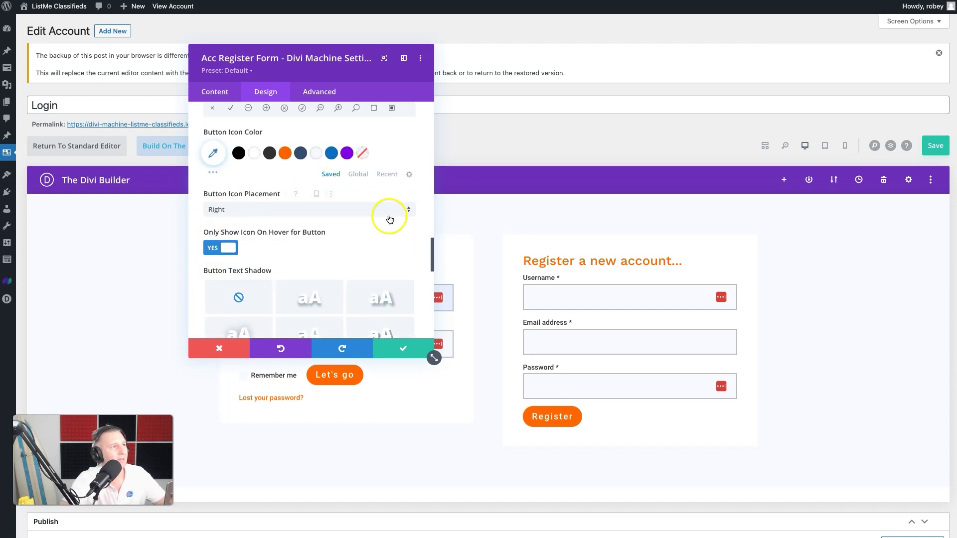
scroll(390, 216, down, 6)
scroll(399, 227, up, 4)
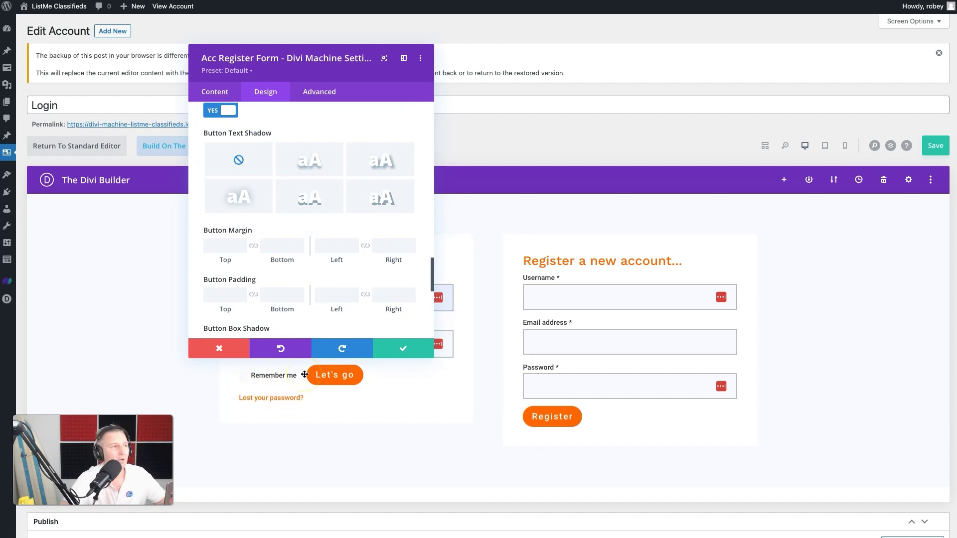
scroll(392, 315, down, 3)
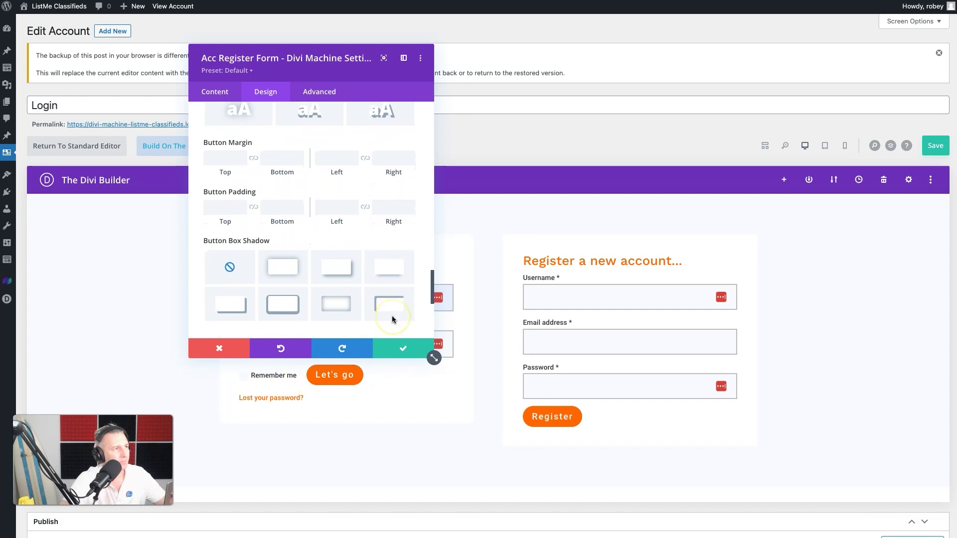
scroll(264, 276, down, 10)
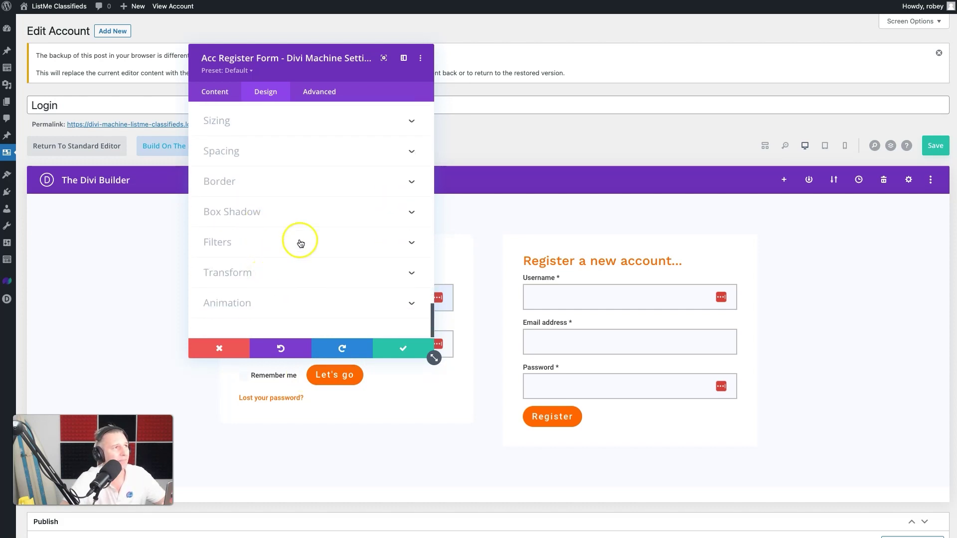
scroll(281, 192, up, 15)
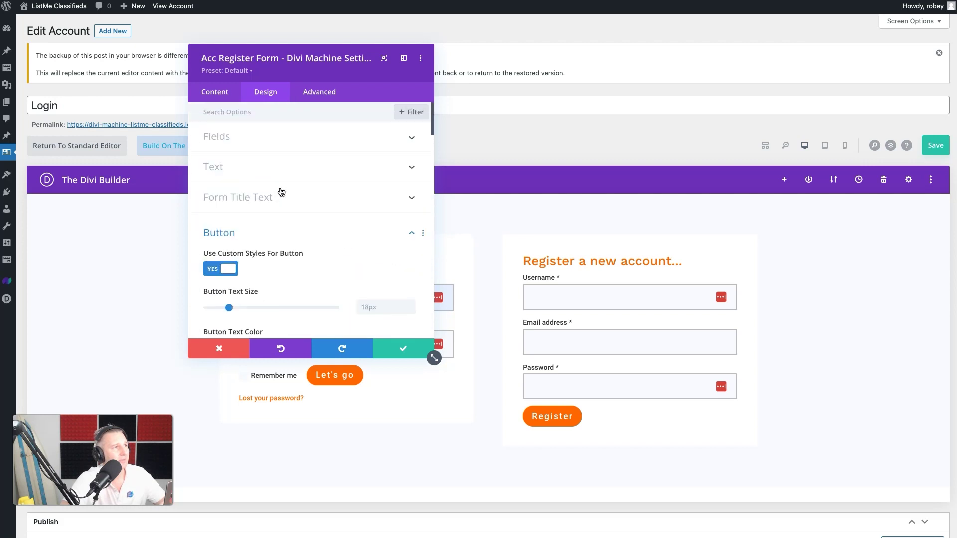
Make the register form title Bold and dark blue #334e6f
click(273, 201)
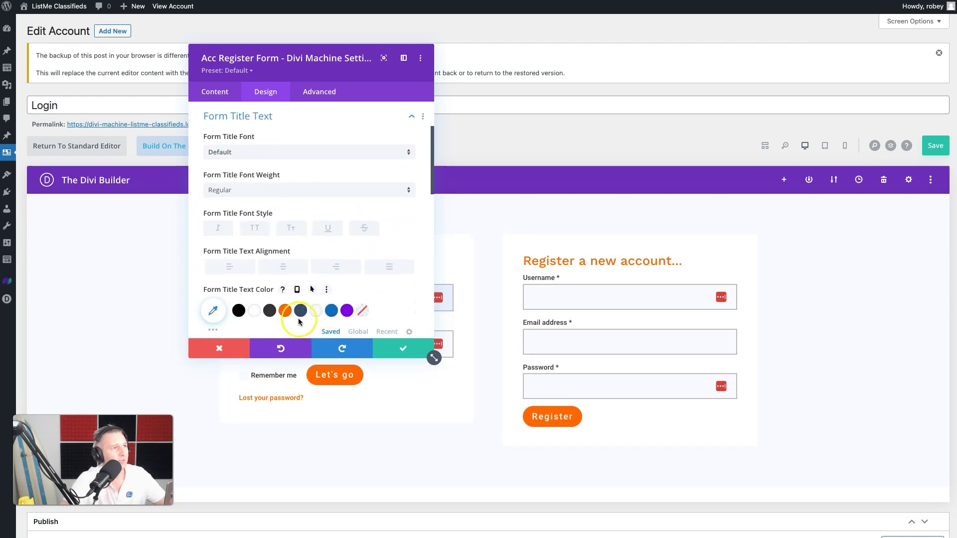
click(258, 196)
click(247, 249)
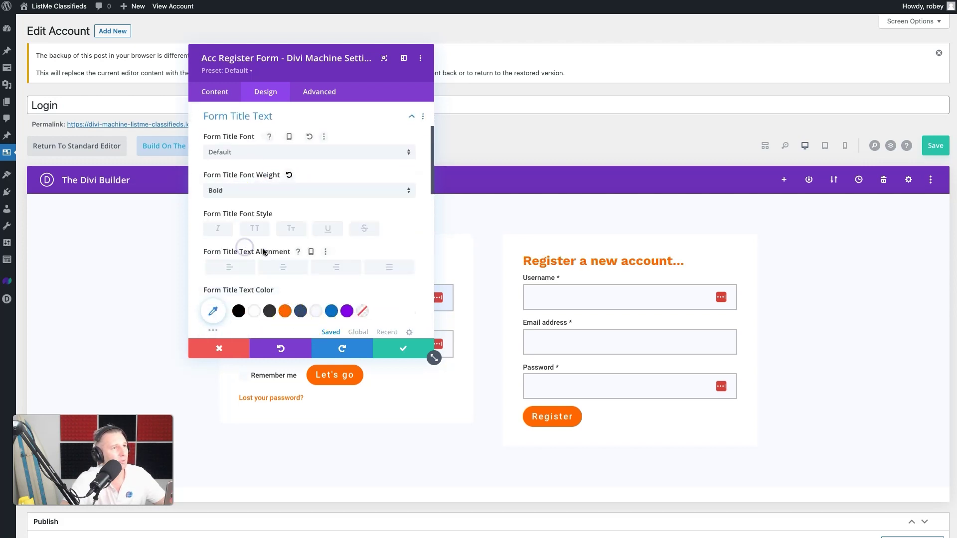
click(300, 312)
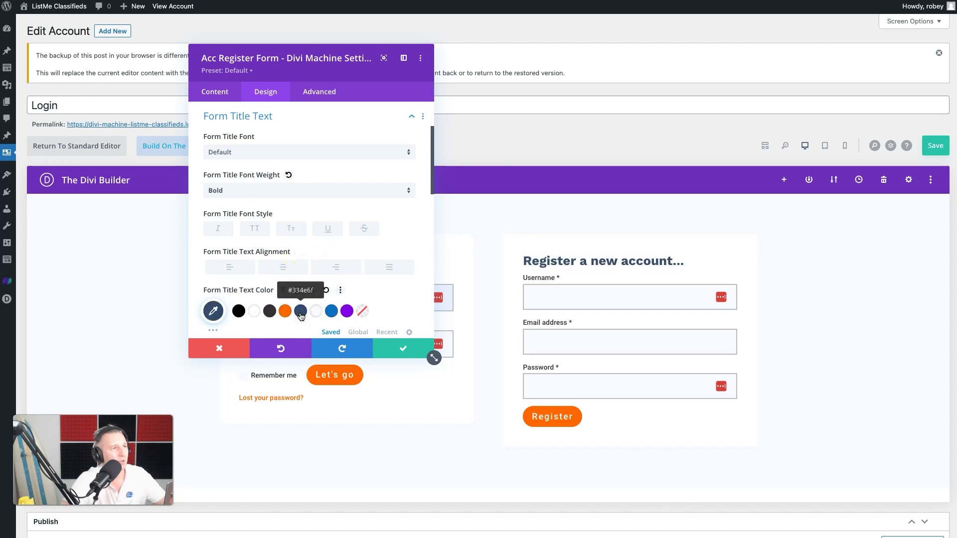
Review the register form's Spacing and Border settings
scroll(342, 298, down, 10)
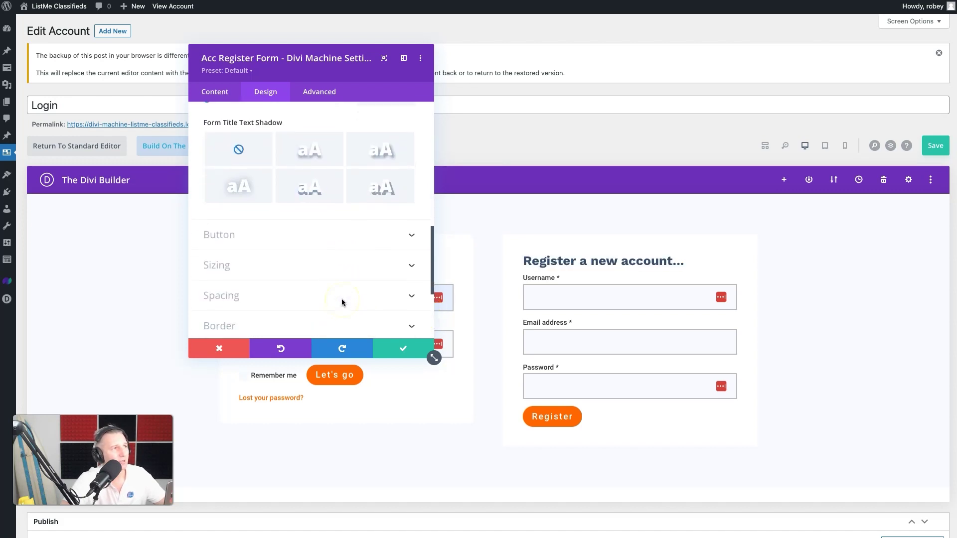
scroll(249, 279, down, 1)
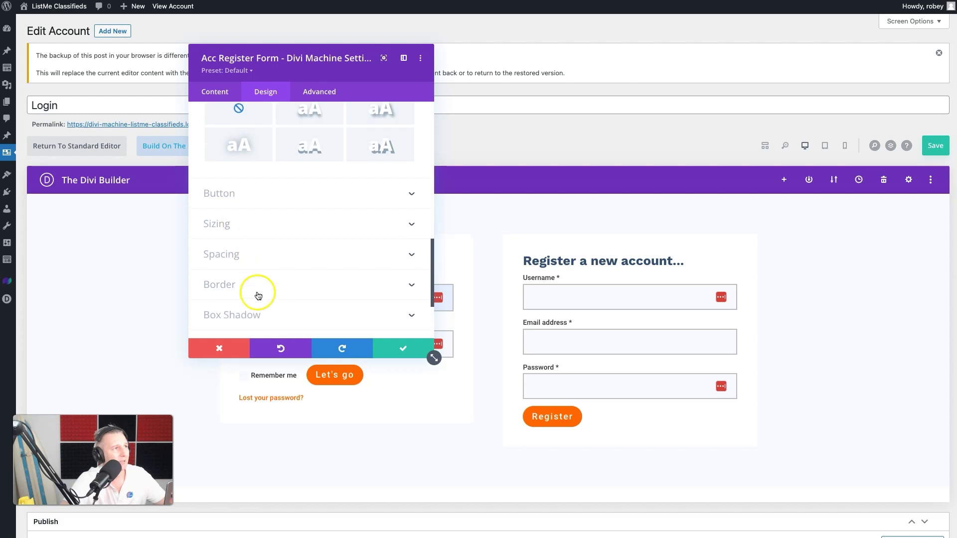
click(252, 266)
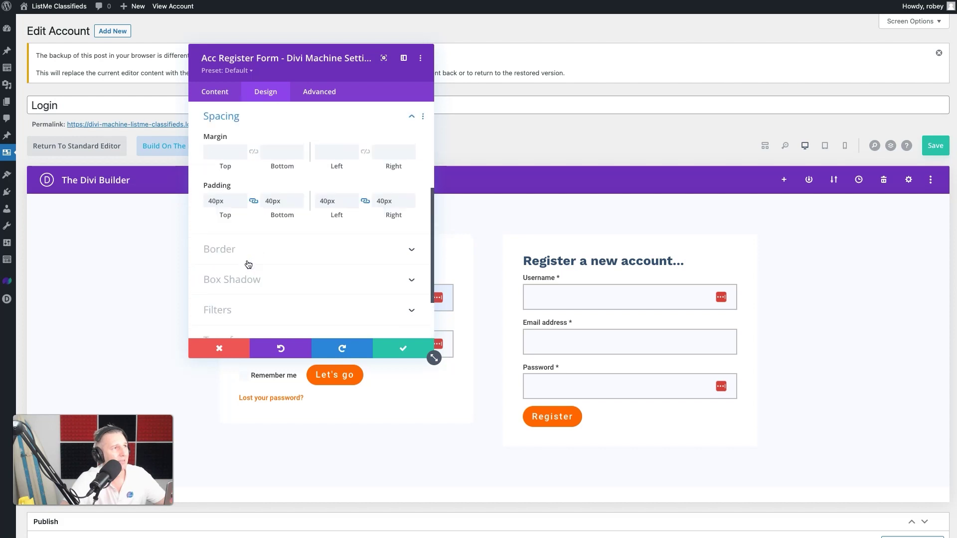
click(247, 260)
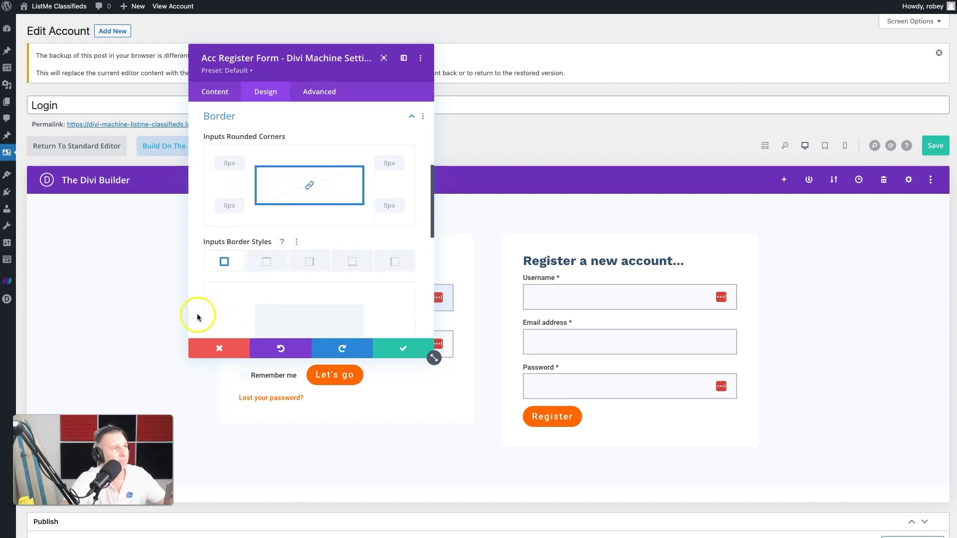
scroll(196, 314, down, 10)
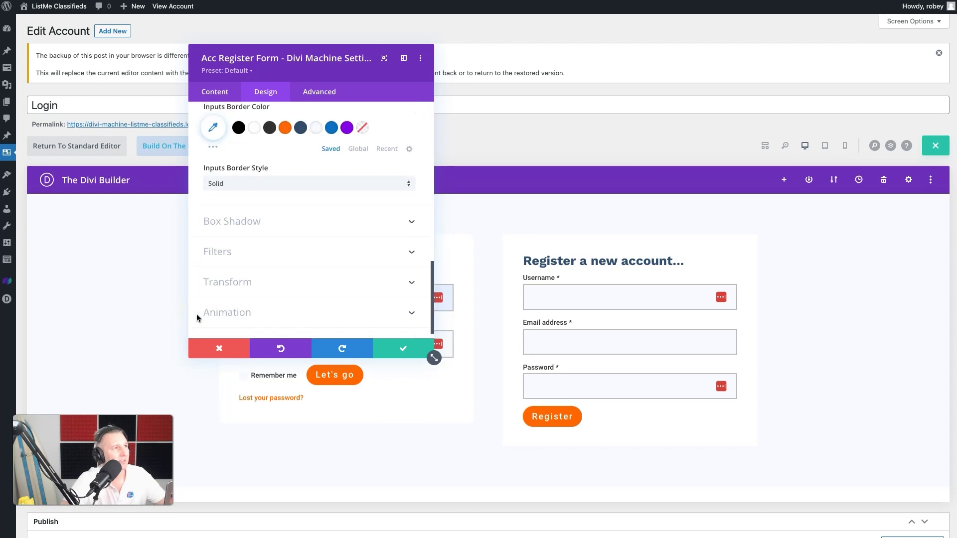
scroll(196, 314, up, 8)
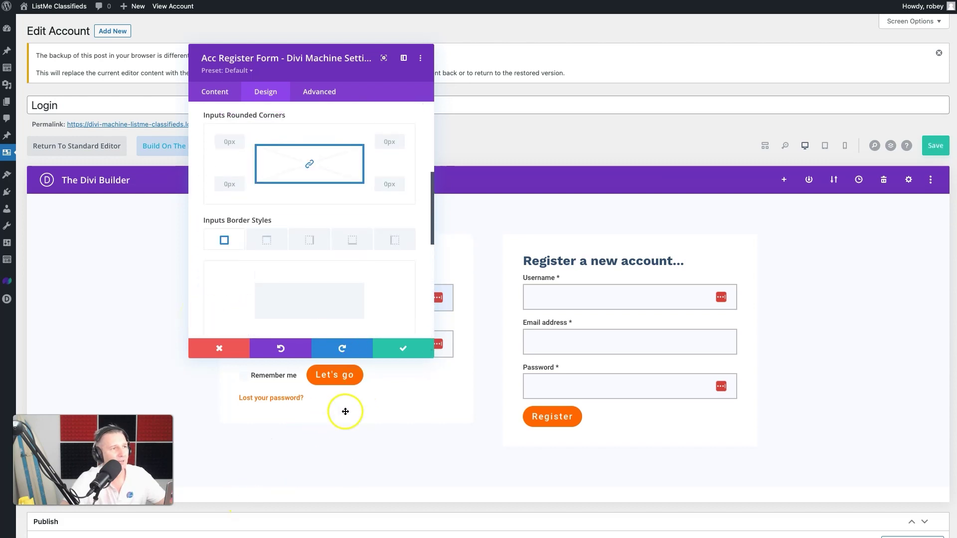
Add a 10px border-radius to the register form's Main Element custom CSS and save
click(310, 98)
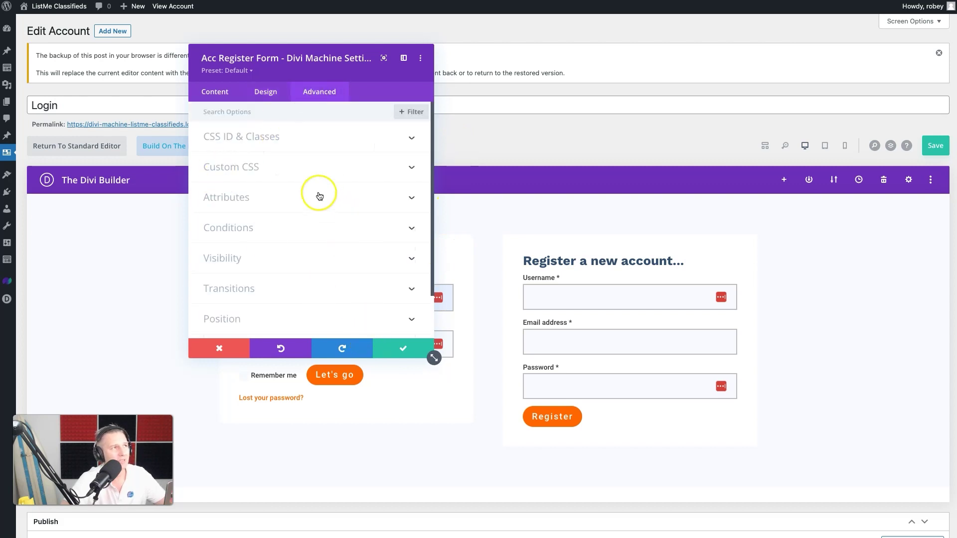
click(294, 167)
click(249, 289)
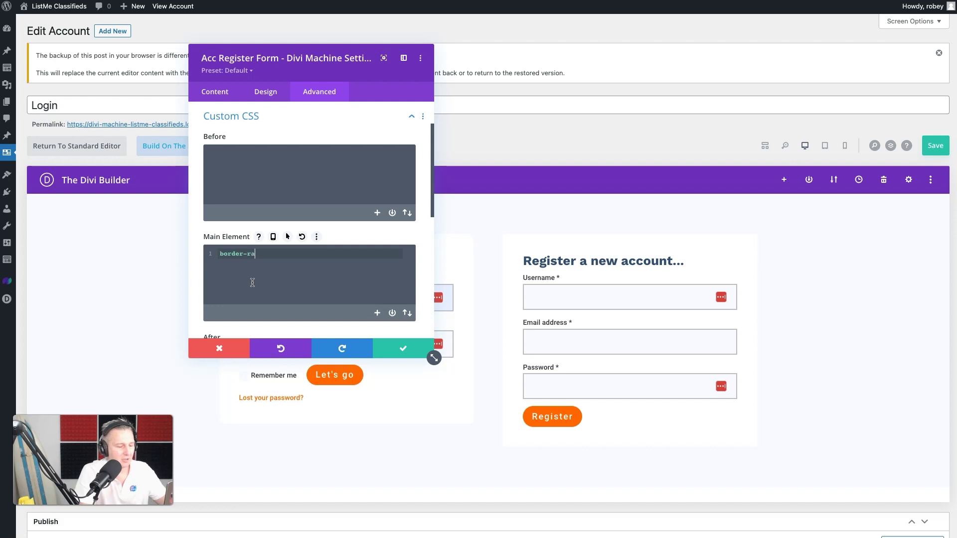
text(border-radius)
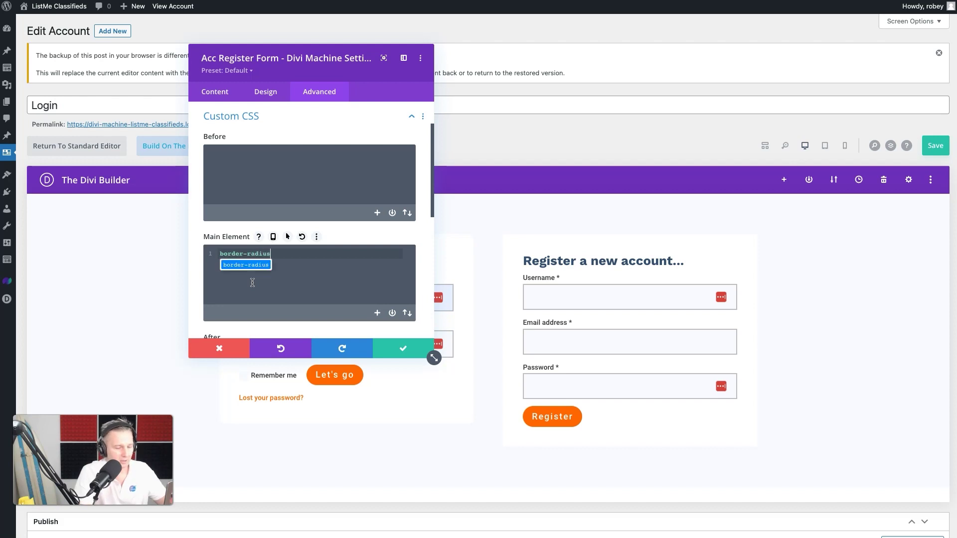
text(:50px;)
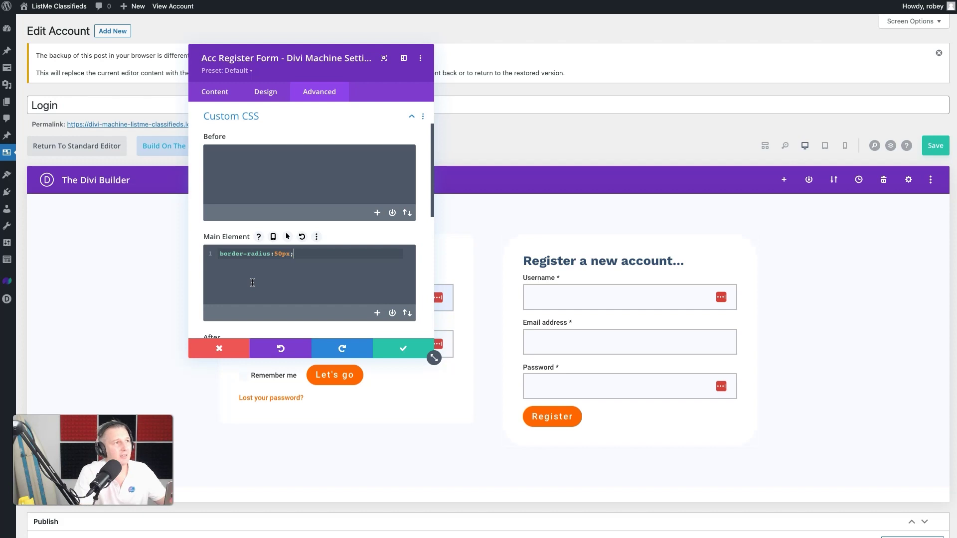
click(278, 254)
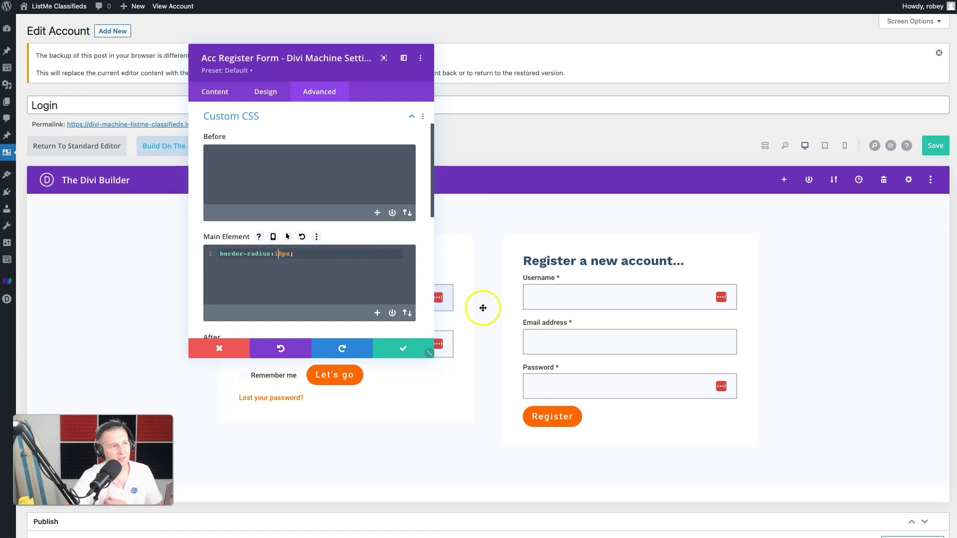
click(393, 350)
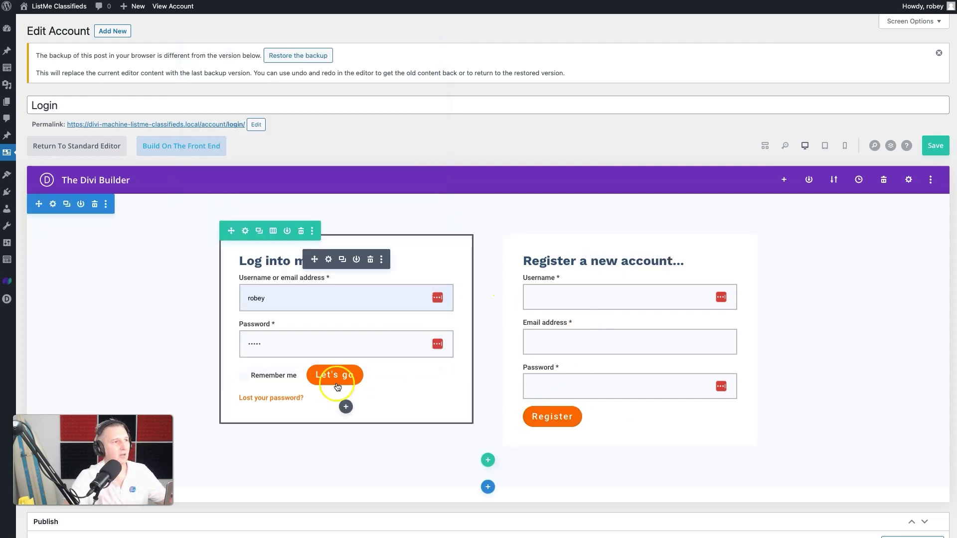
Save the page changes and compare them with the live ListMe account page
click(932, 145)
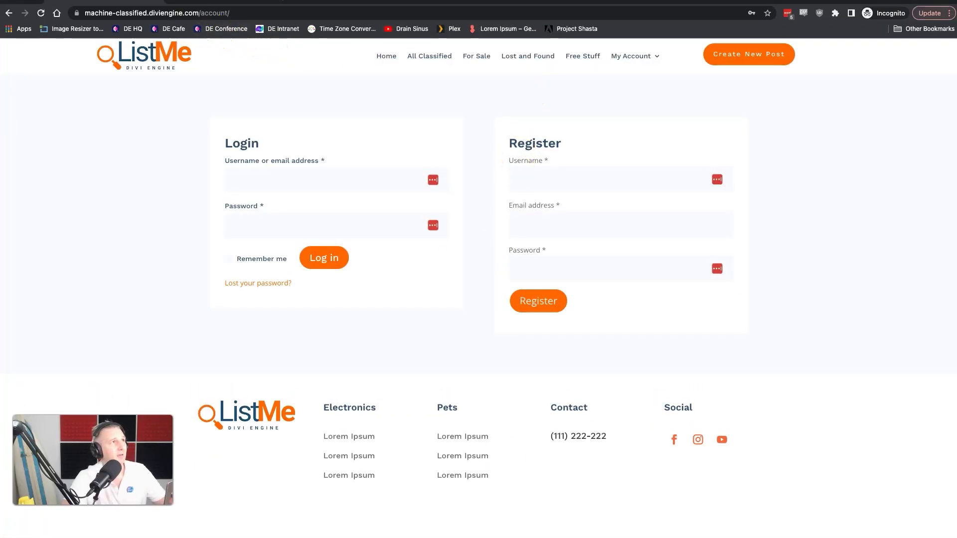
click(225, 3)
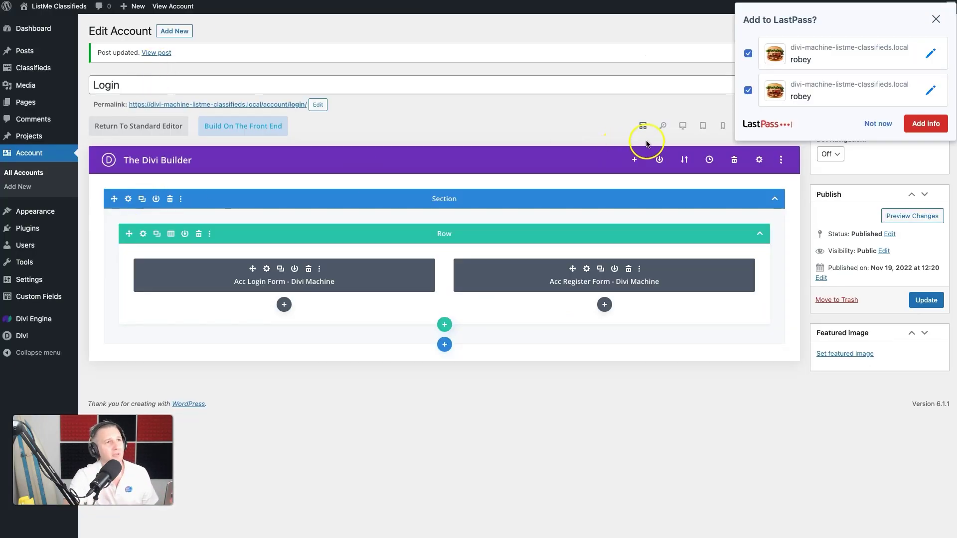
Switch to desktop preview, add a one-column row with Bar Counters, then discard it
click(685, 131)
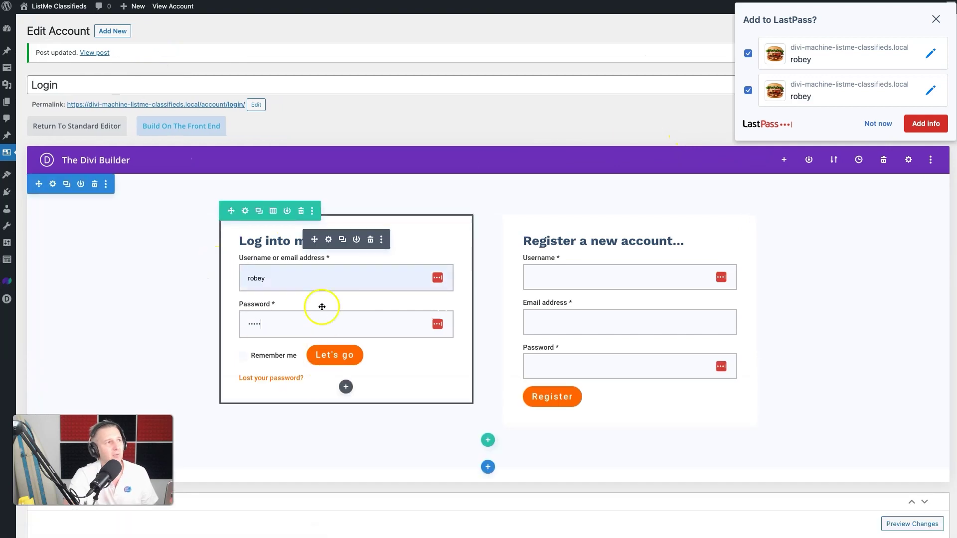
click(488, 440)
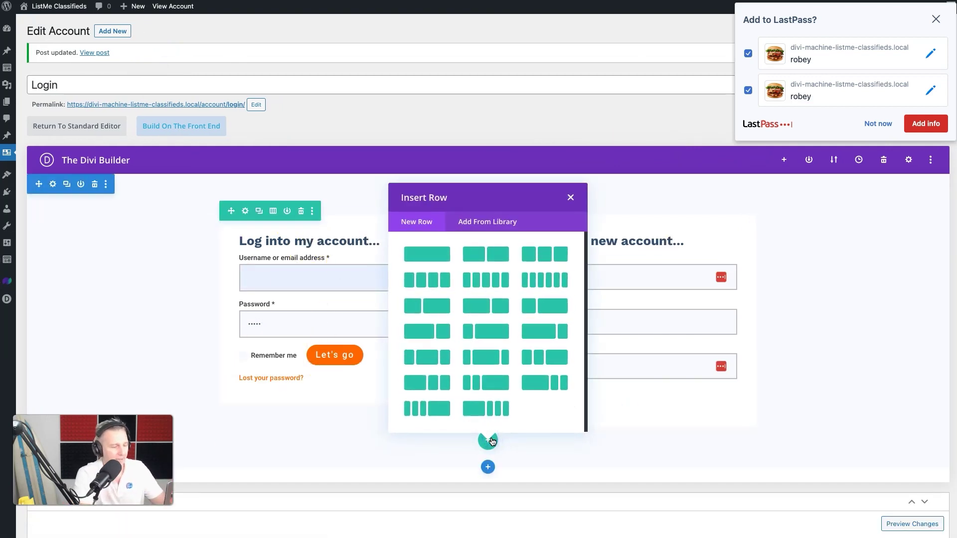
click(424, 253)
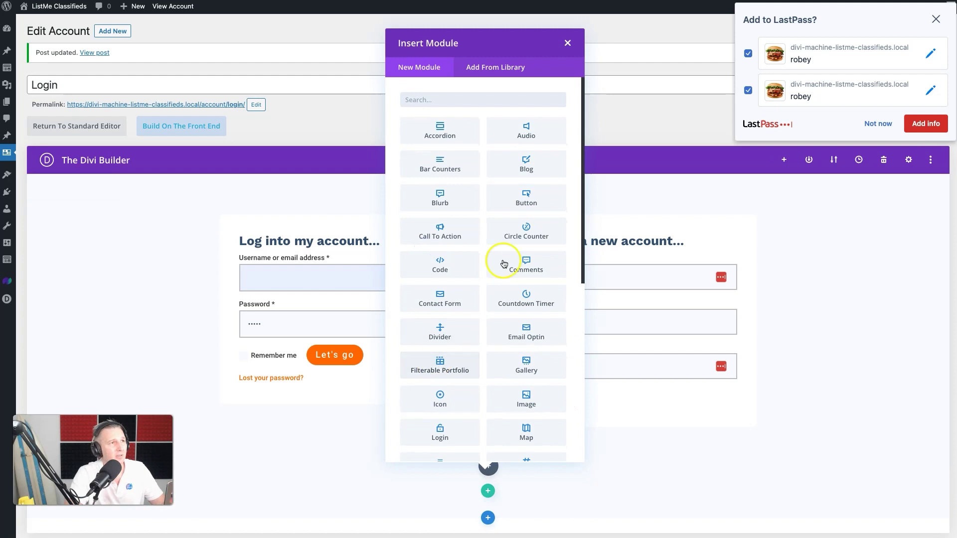
click(435, 172)
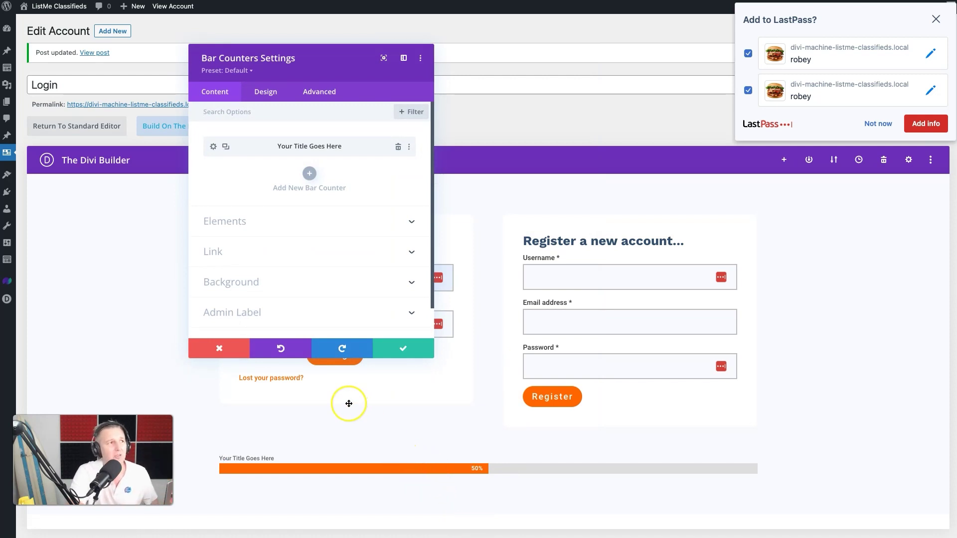
click(212, 353)
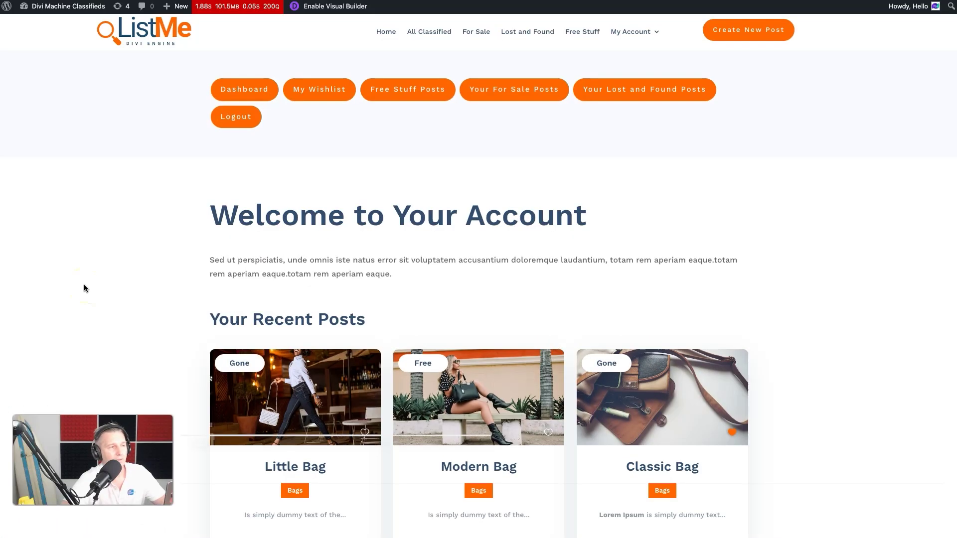
Scroll through the ListMe 'Welcome to Your Account' page to preview it
scroll(331, 231, down, 4)
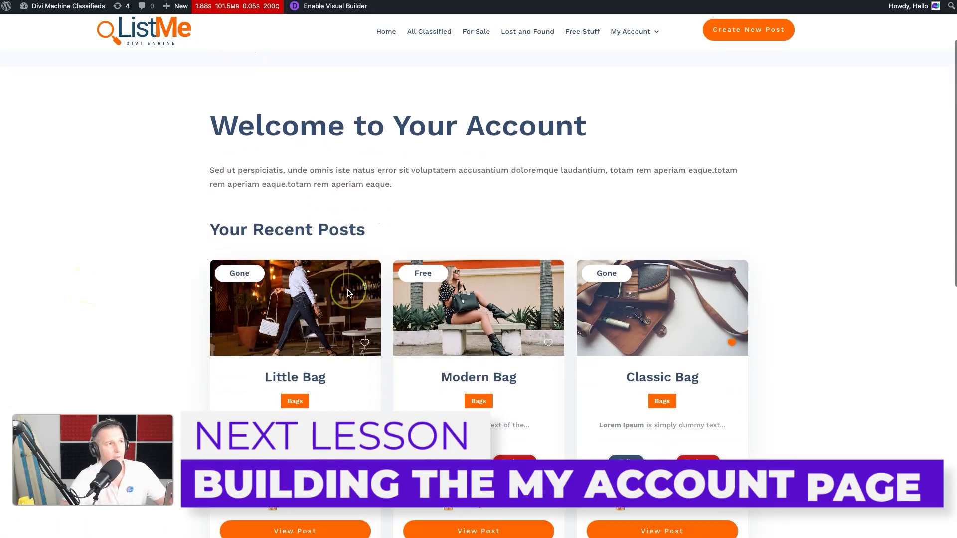
scroll(348, 295, up, 1)
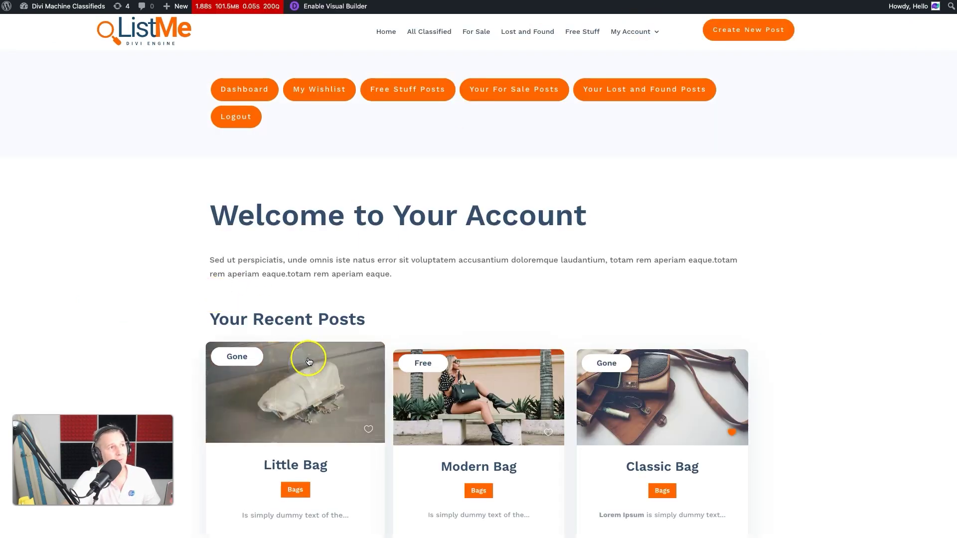
scroll(309, 349, down, 9)
scroll(308, 361, up, 10)
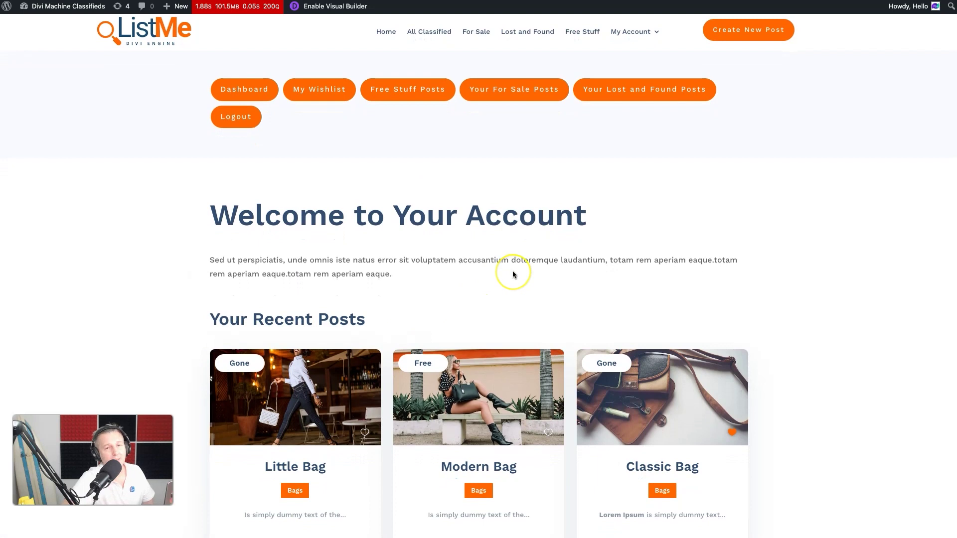